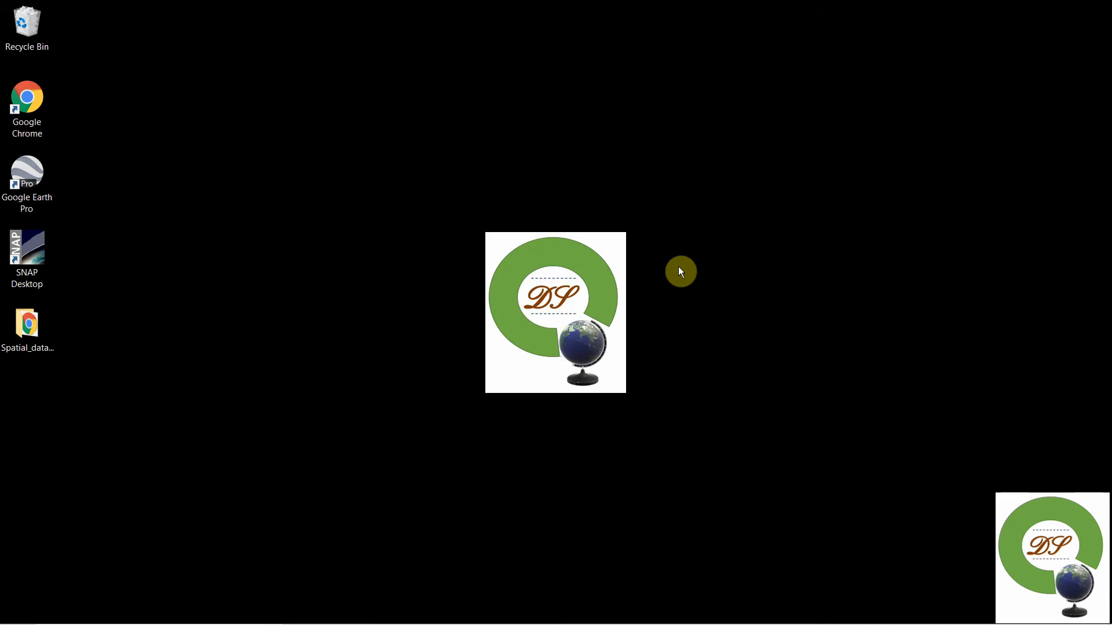
# - Find and launch the QGIS3 application
pyautogui.click(153, 612)
pyautogui.write('qgi')
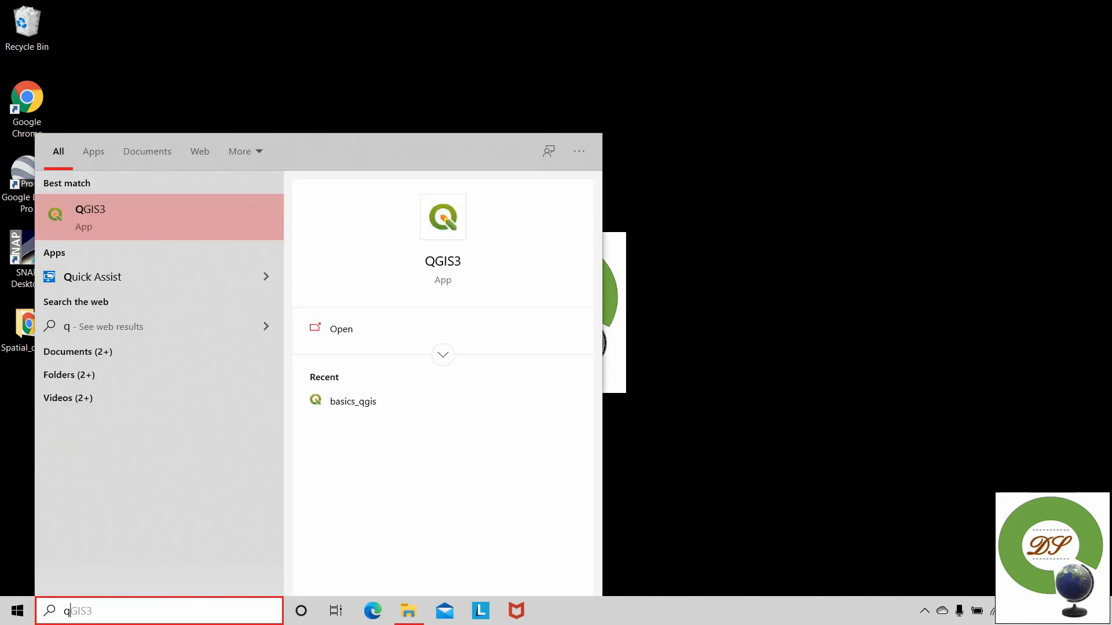
pyautogui.click(216, 207)
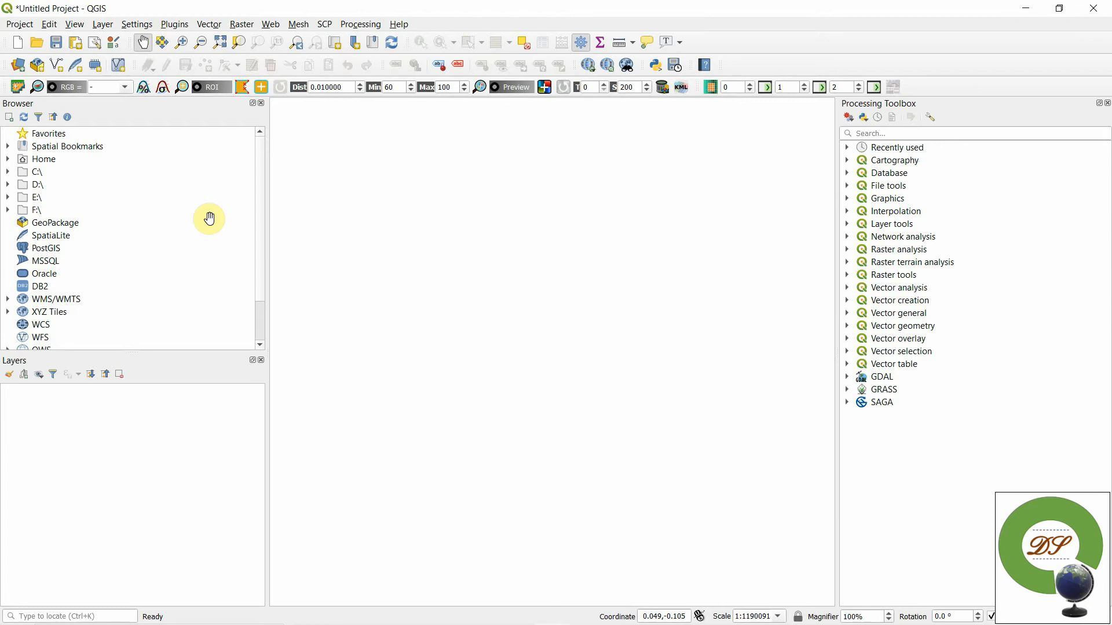
# - Add maha_state.shp from the Exercises shape_file folder to the QGIS project as a layer
pyautogui.doubleClick(599, 6)
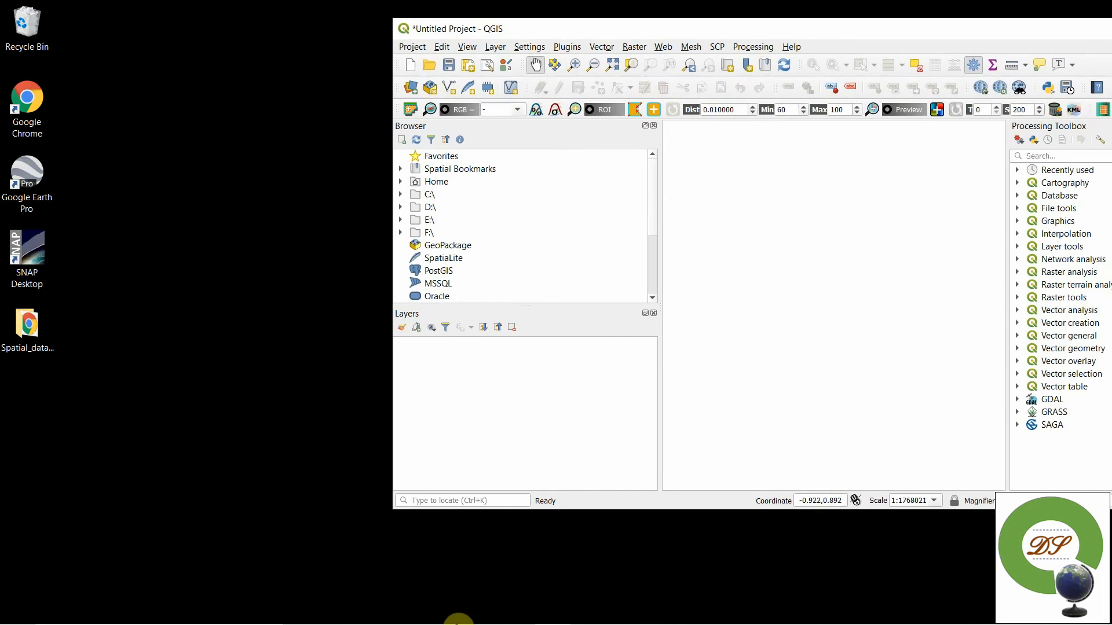
pyautogui.moveTo(457, 622)
pyautogui.click(405, 611)
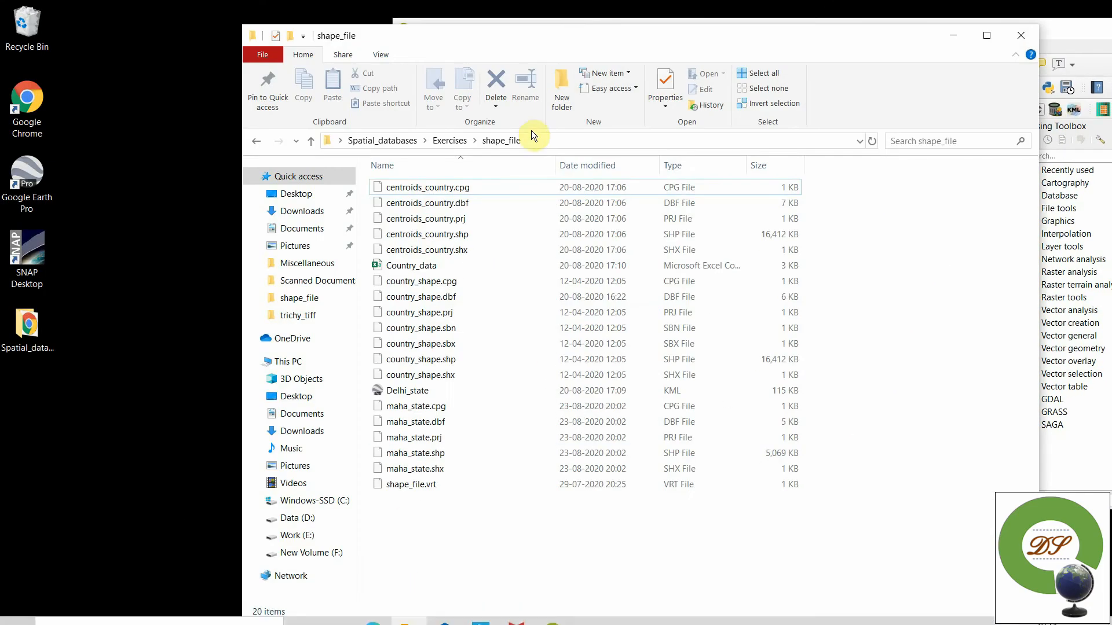
pyautogui.moveTo(608, 36); pyautogui.dragTo(326, 34)
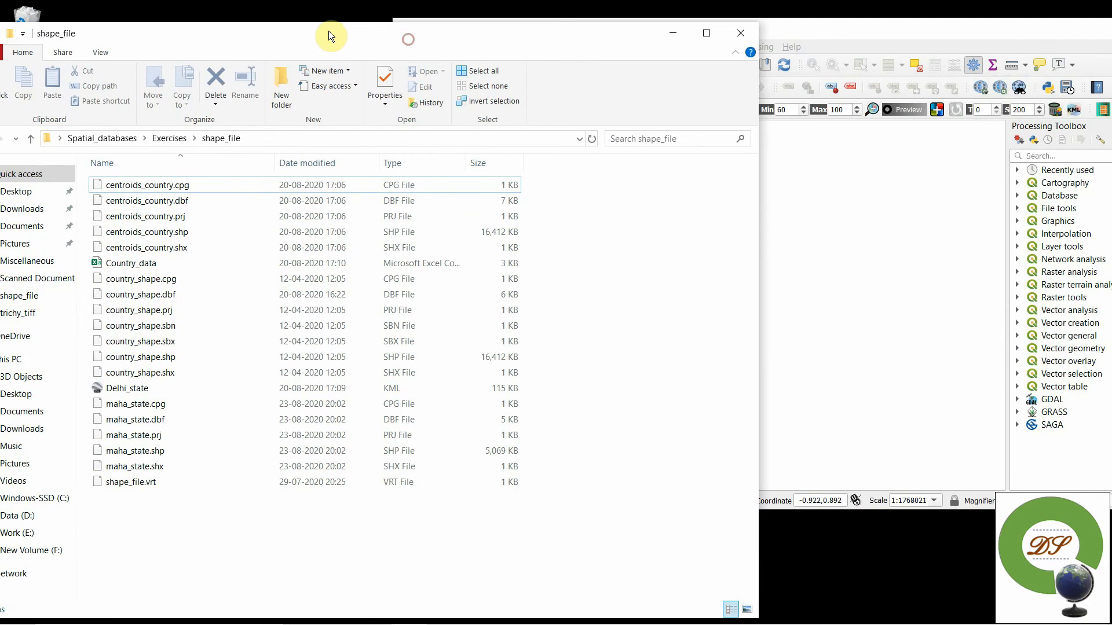
pyautogui.click(787, 43)
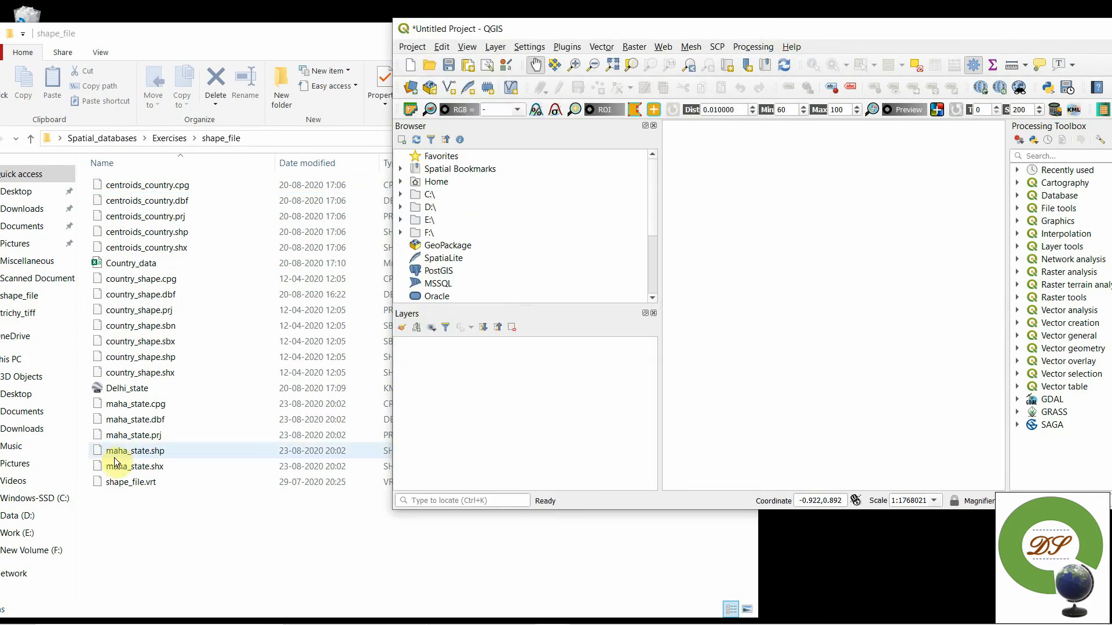
pyautogui.moveTo(115, 455); pyautogui.dragTo(880, 338)
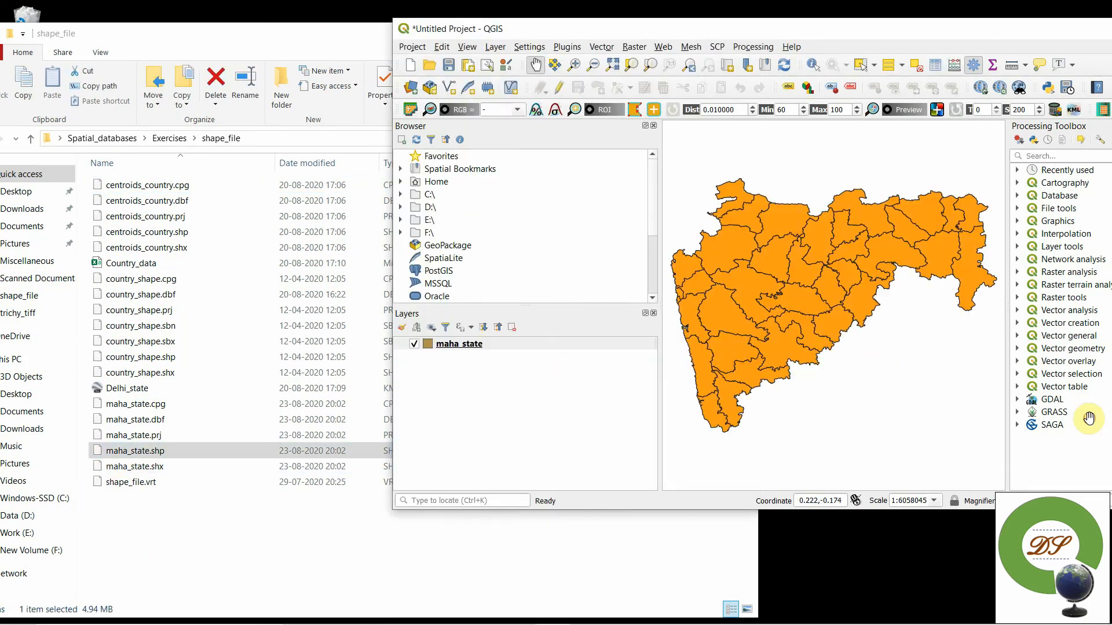
pyautogui.click(1083, 32)
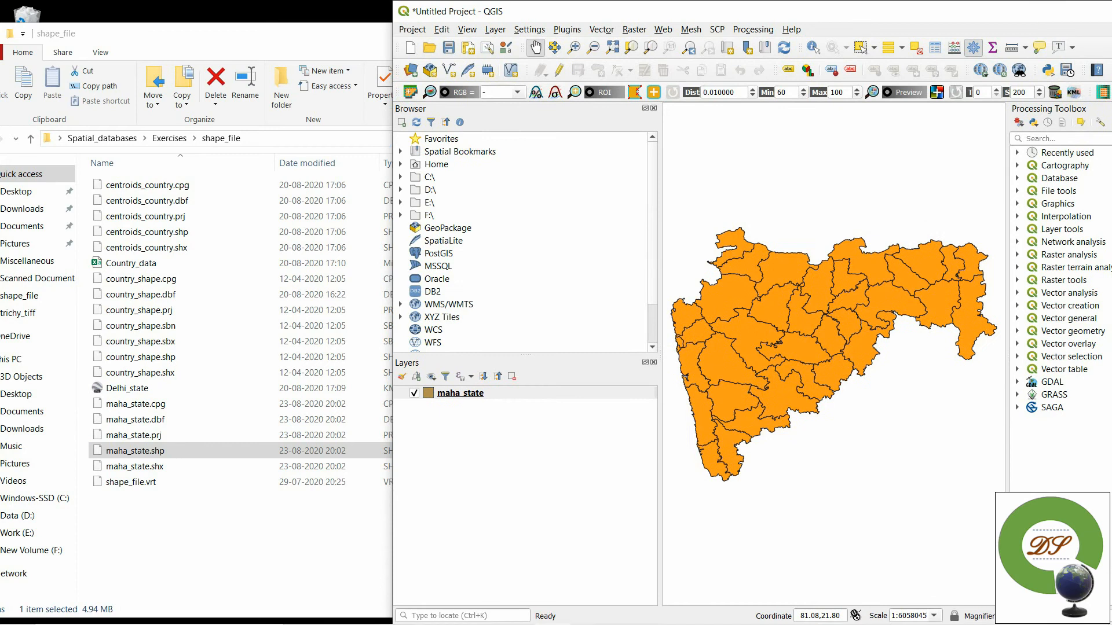
pyautogui.doubleClick(998, 23)
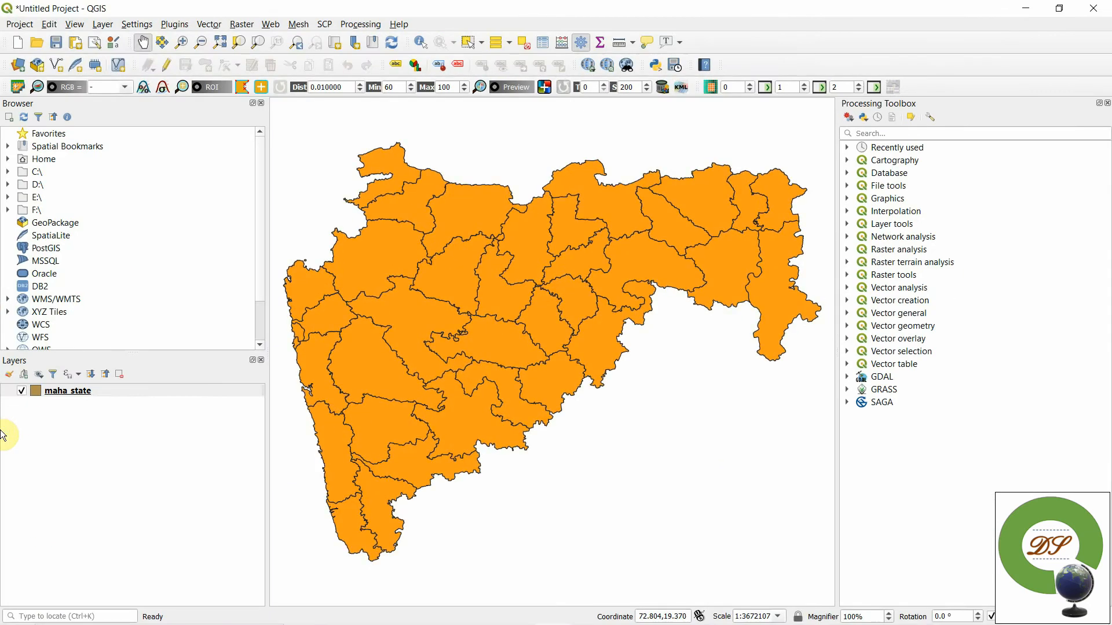
# - Review the maha_state layer's source properties and identify the attributes of the Ahmadnagar district on the map
pyautogui.rightClick(49, 391)
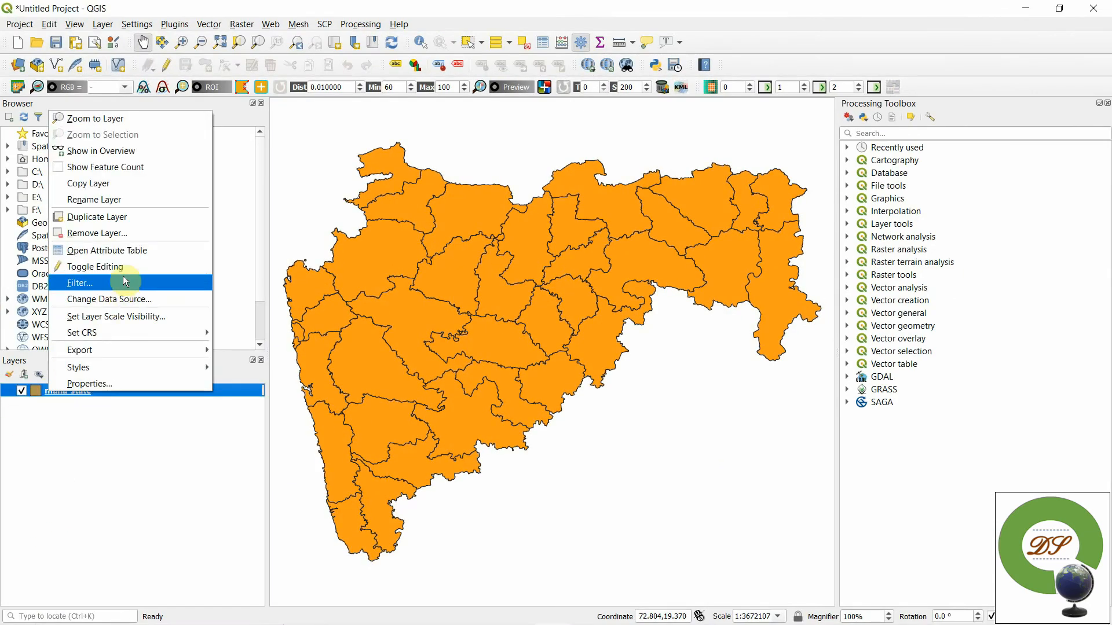
pyautogui.click(91, 385)
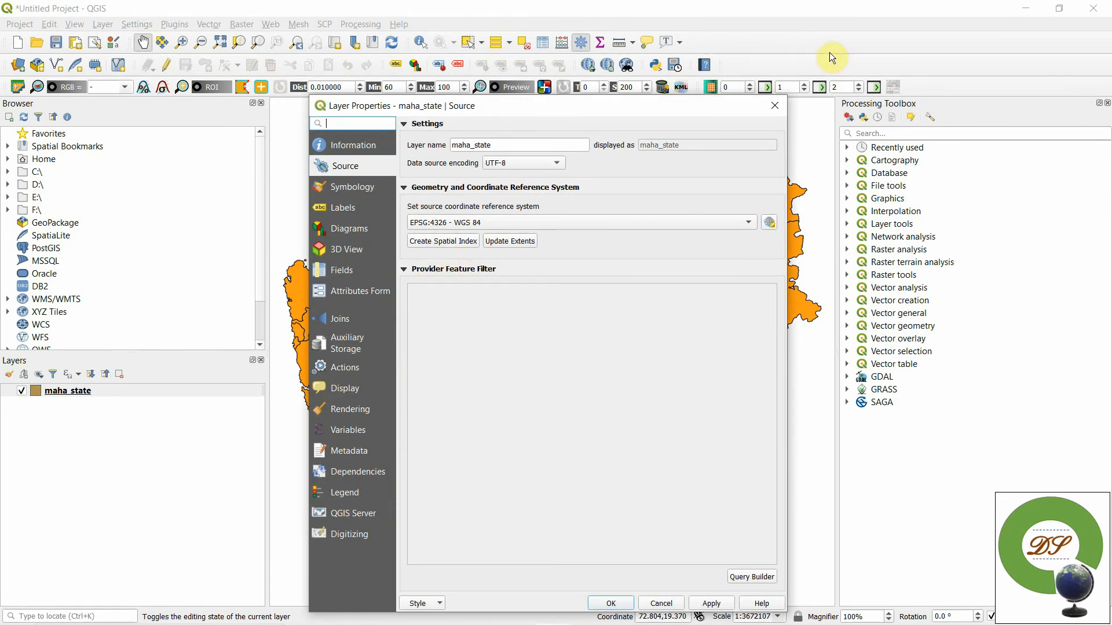
pyautogui.click(780, 107)
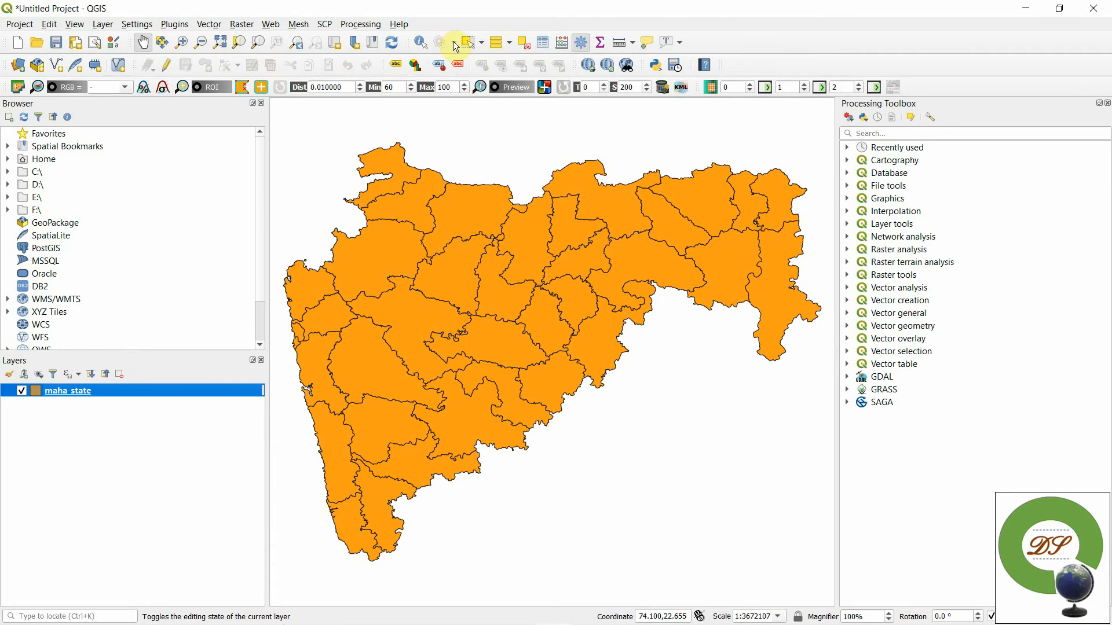
pyautogui.click(420, 42)
pyautogui.click(517, 405)
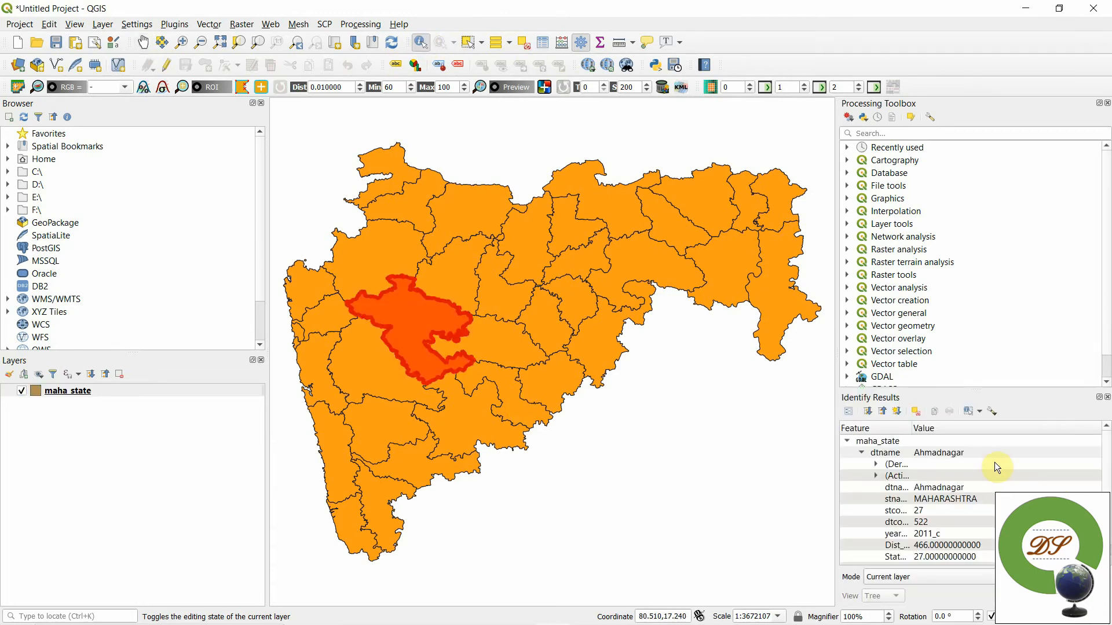
# - Sort the maha_state attribute table by dtname and select the Ahmadnagar district's record
pyautogui.rightClick(53, 392)
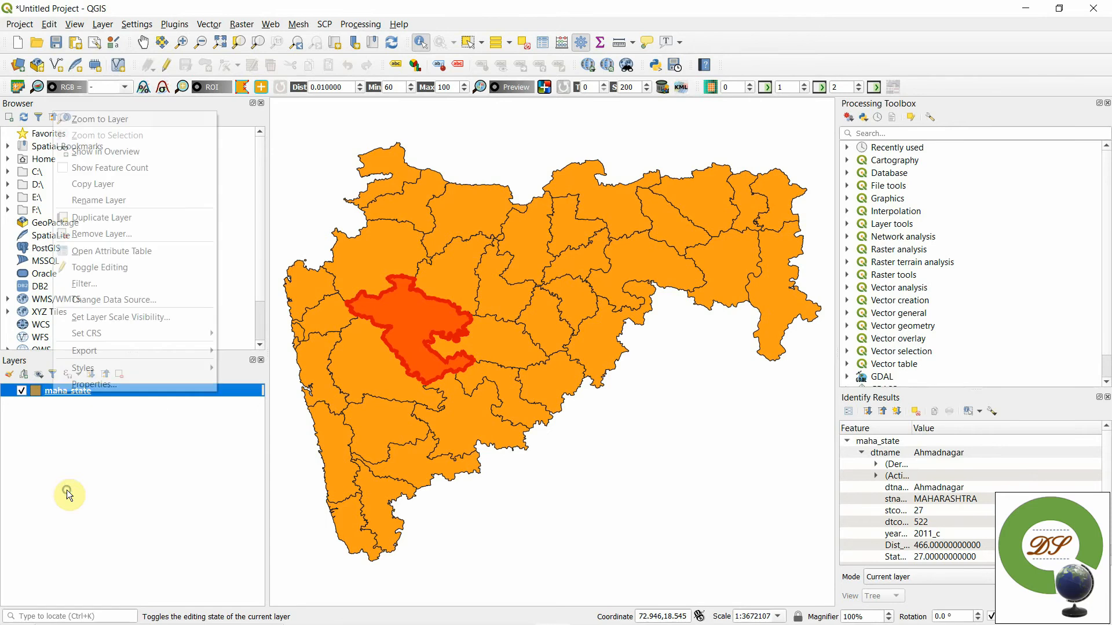
pyautogui.click(90, 250)
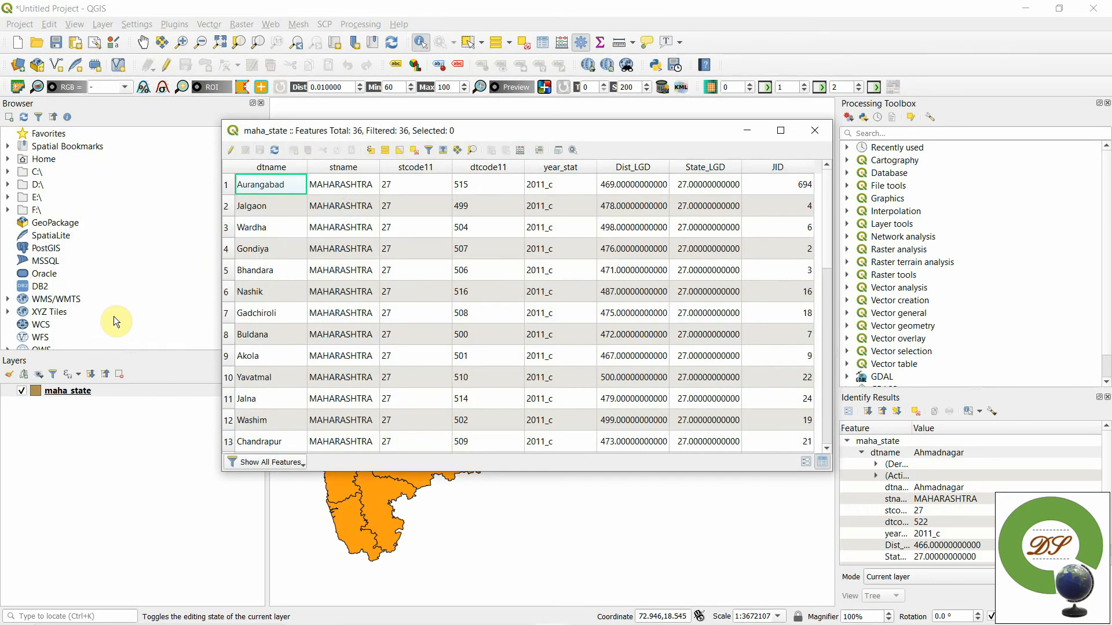
pyautogui.click(269, 170)
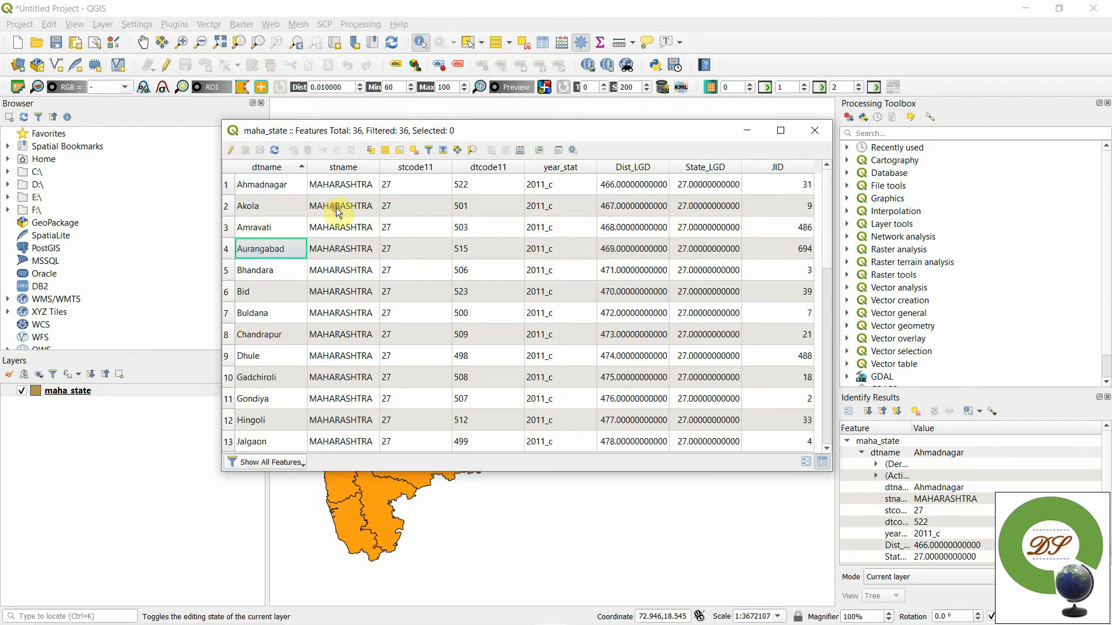
pyautogui.click(230, 186)
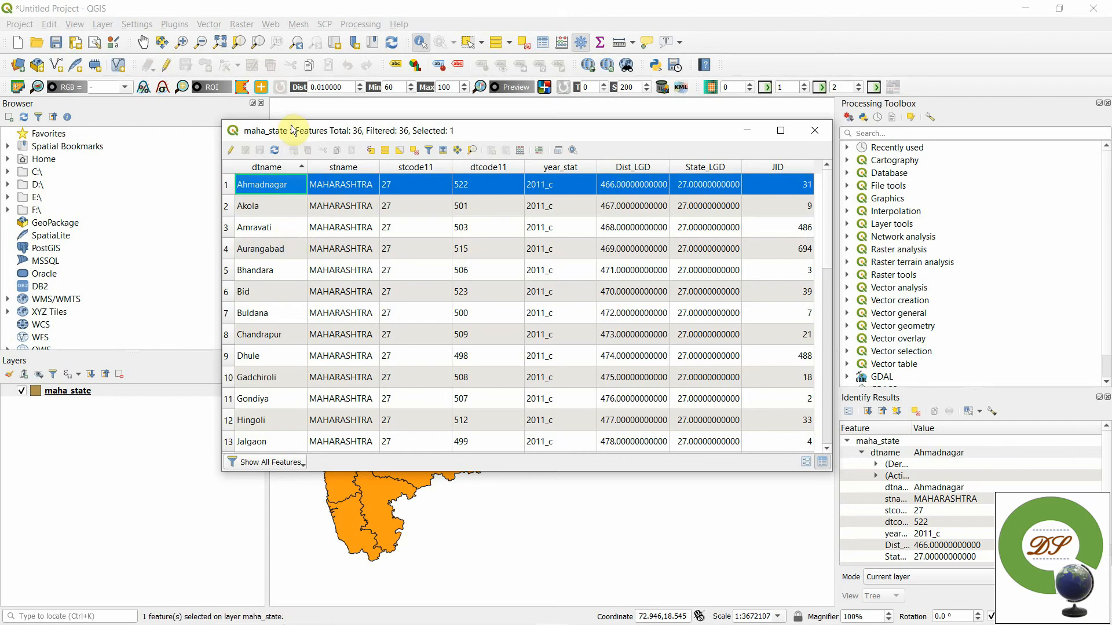
pyautogui.moveTo(291, 129); pyautogui.dragTo(740, 108)
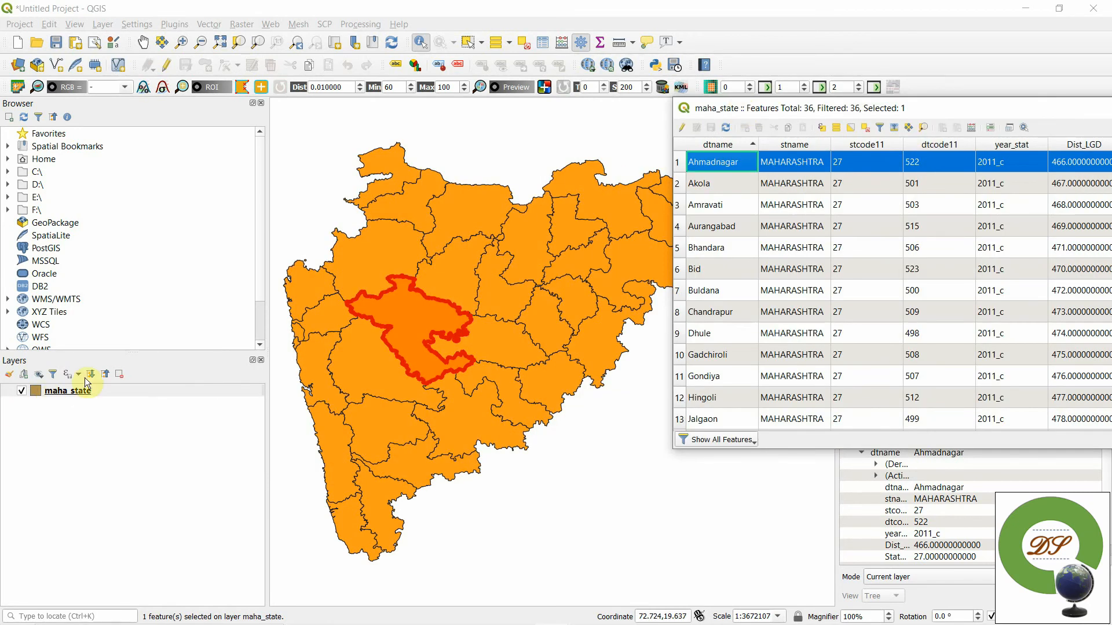
pyautogui.moveTo(839, 108); pyautogui.dragTo(416, 138)
pyautogui.click(844, 138)
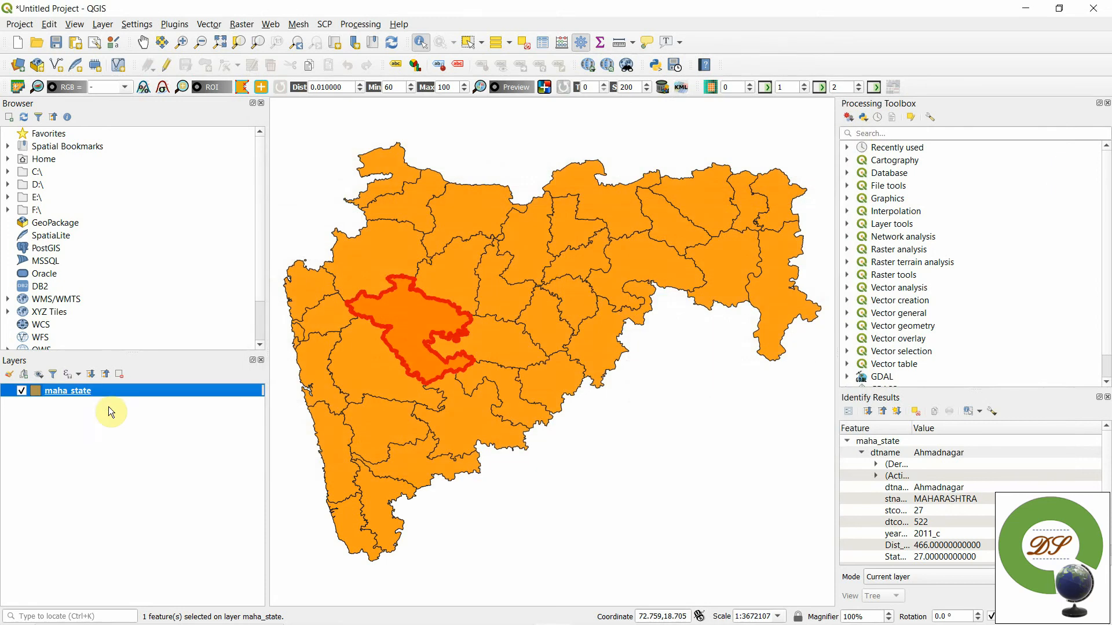
# - Export only the selected district as an ESRI Shapefile named Ahmednagar in the shape_file folder, adding it to the map
pyautogui.rightClick(73, 390)
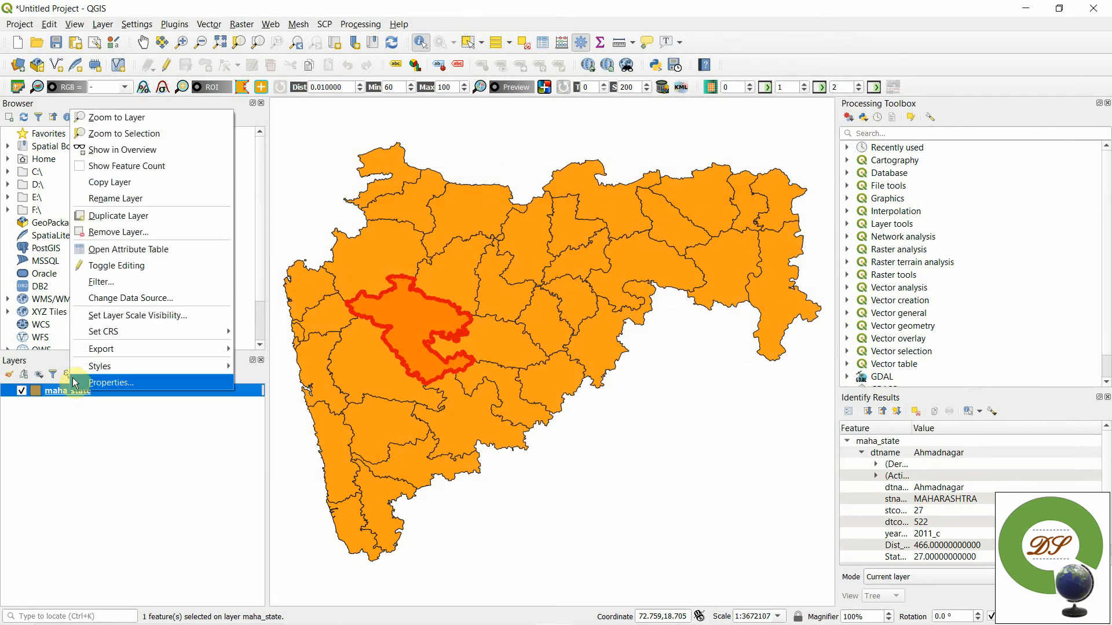
pyautogui.moveTo(97, 353)
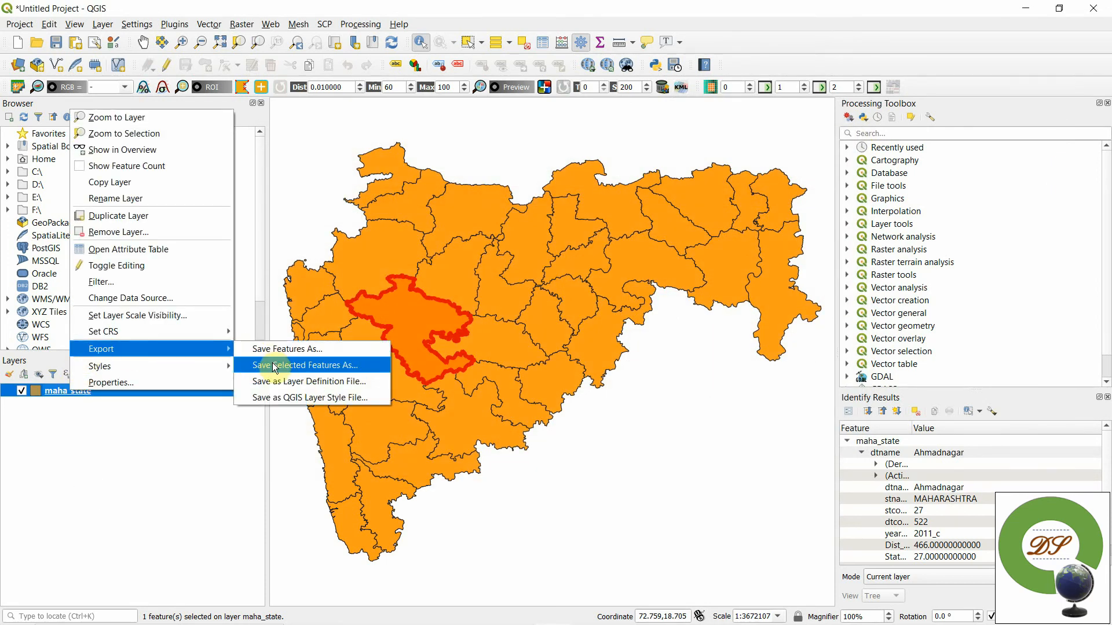
pyautogui.press('Return')
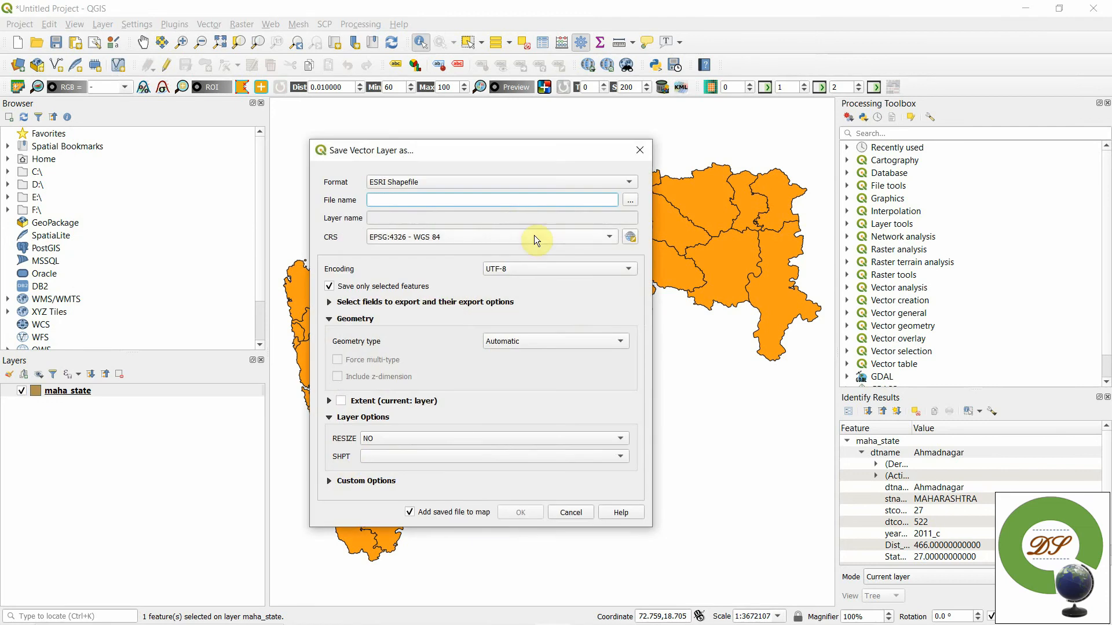
pyautogui.click(630, 199)
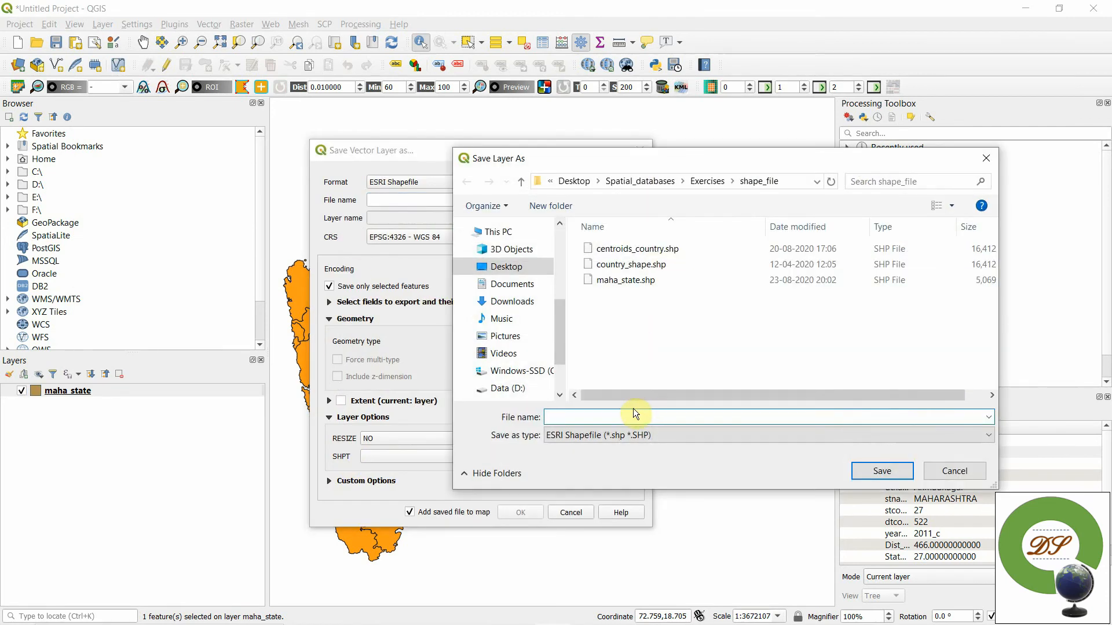
pyautogui.write('Ahmednagar')
pyautogui.click(881, 472)
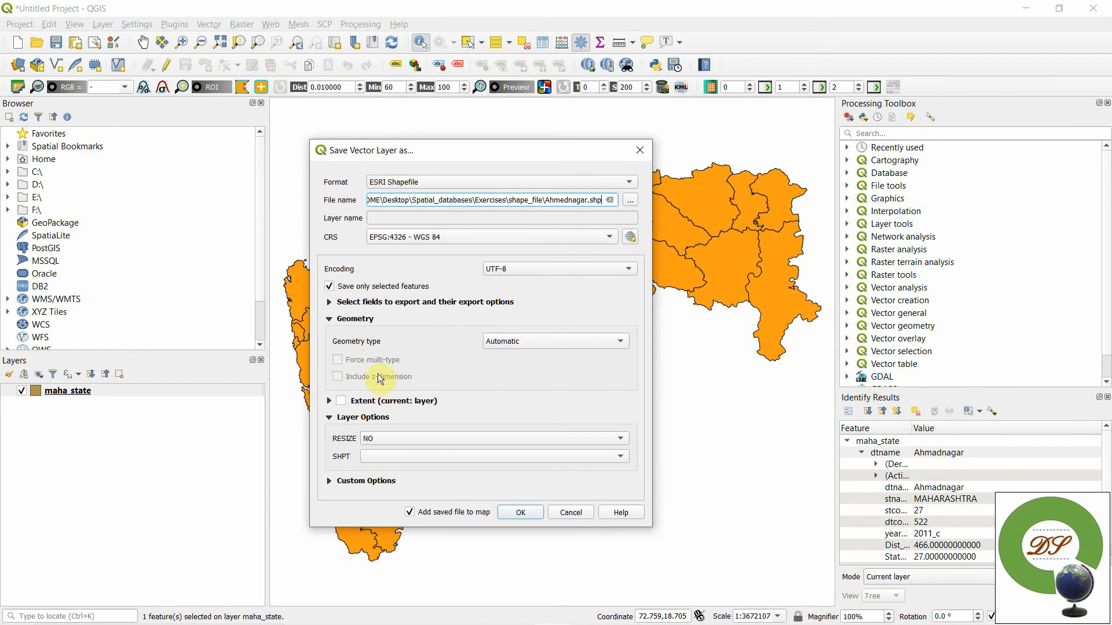
pyautogui.click(519, 513)
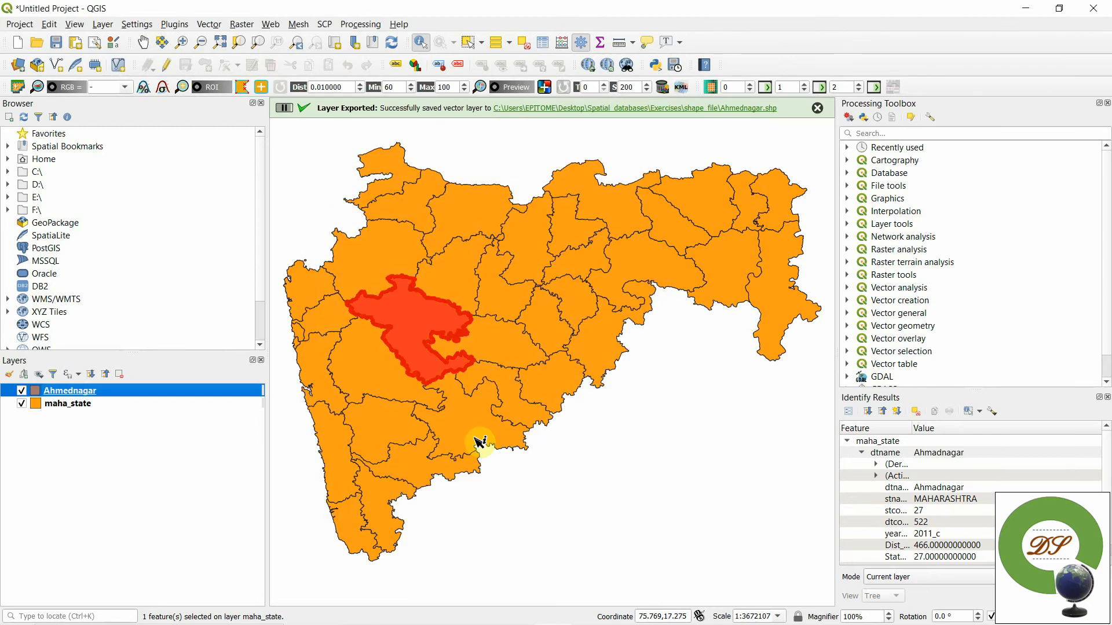
# - Hide the maha_state layer and remove it from the project
pyautogui.click(22, 404)
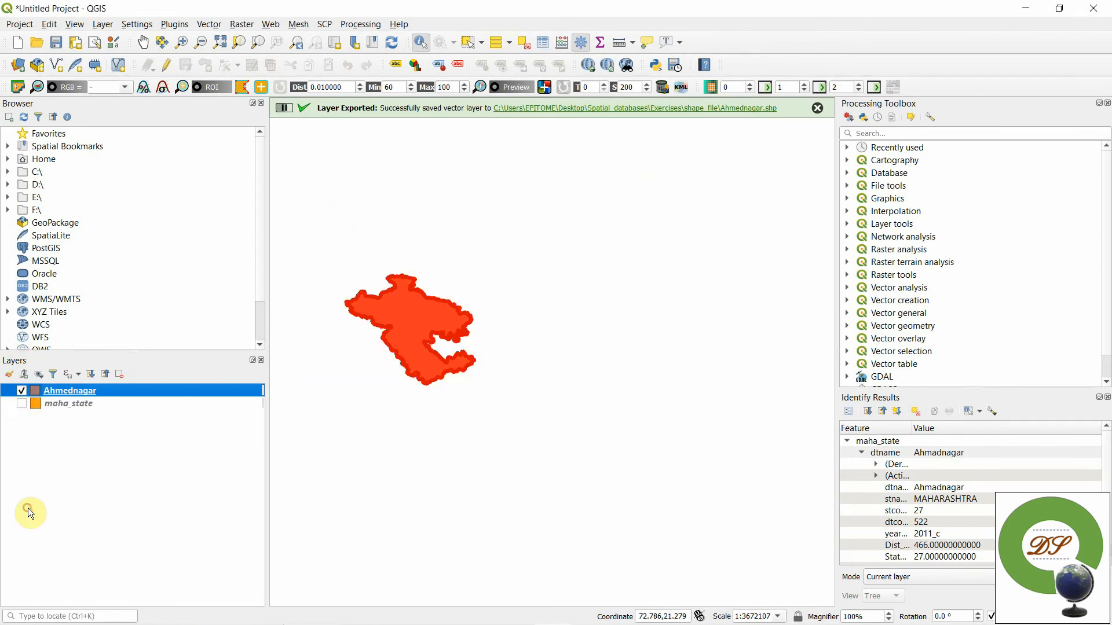
pyautogui.click(48, 403)
pyautogui.rightClick(49, 402)
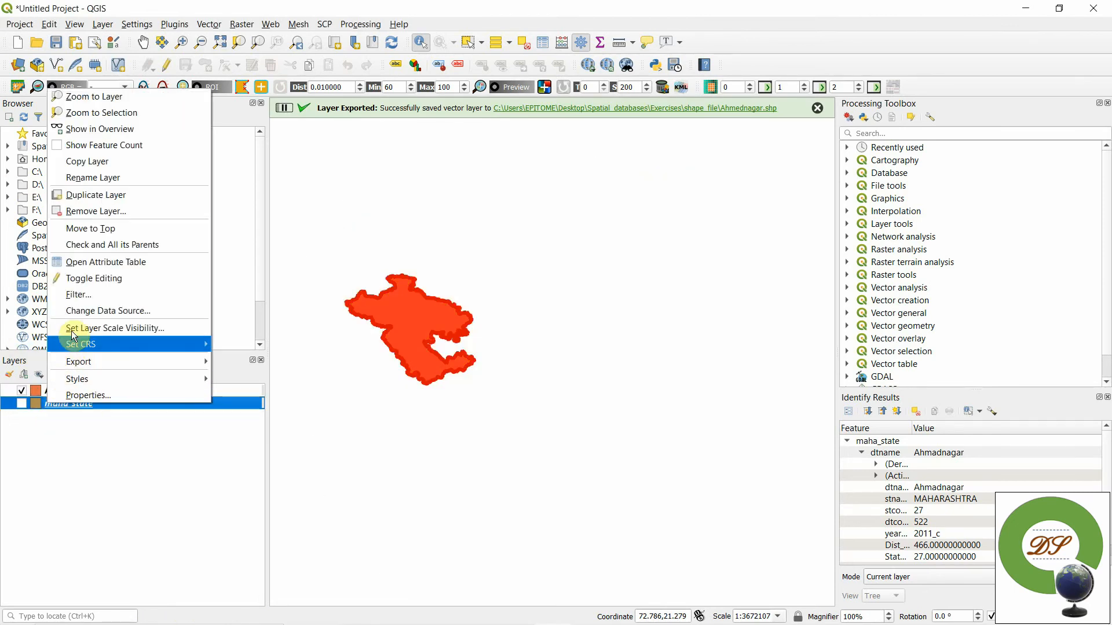
pyautogui.click(81, 212)
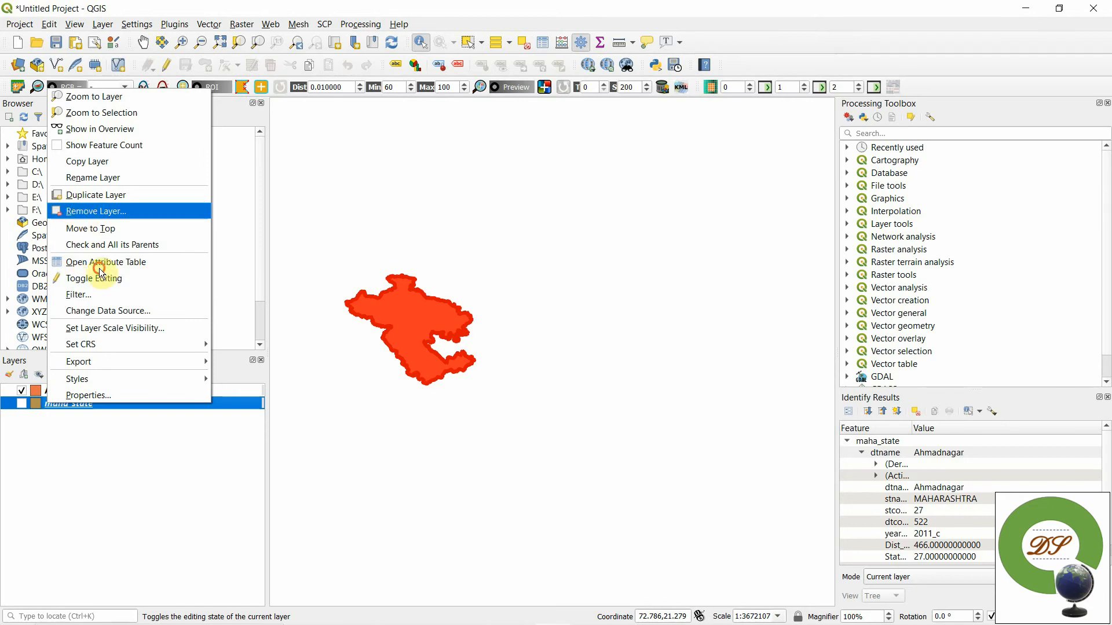
pyautogui.click(548, 336)
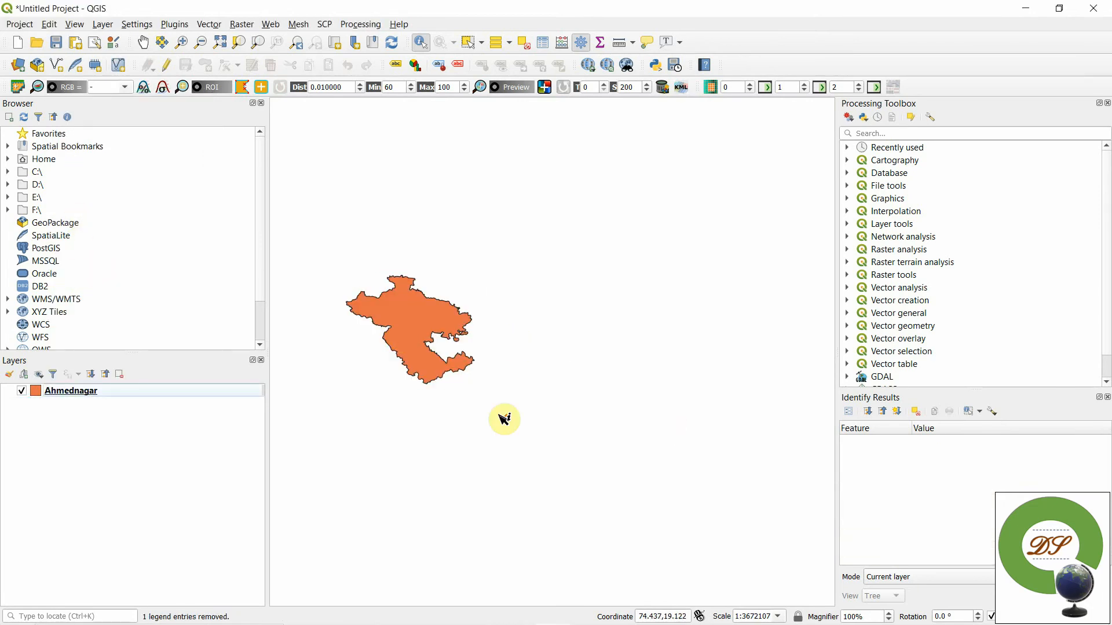
# - Change the Ahmednagar layer's symbol layer type from Simple fill to Outline: Simple line
pyautogui.scroll(2, 504, 418)
pyautogui.scroll(-2, 504, 418)
pyautogui.moveTo(509, 422); pyautogui.dragTo(598, 432)
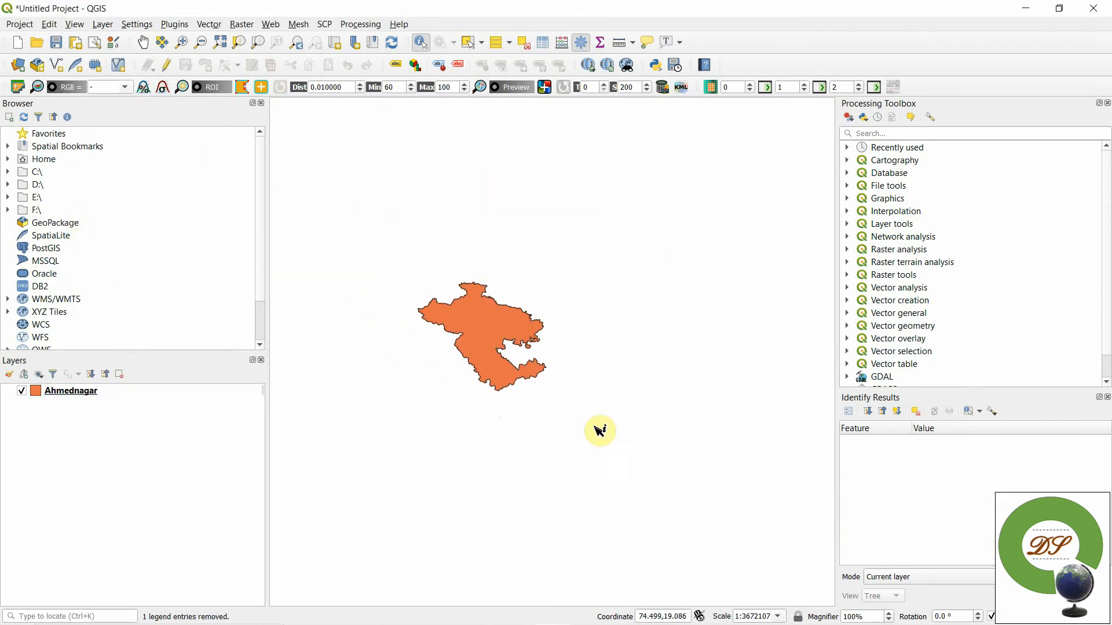
pyautogui.rightClick(39, 390)
pyautogui.click(53, 383)
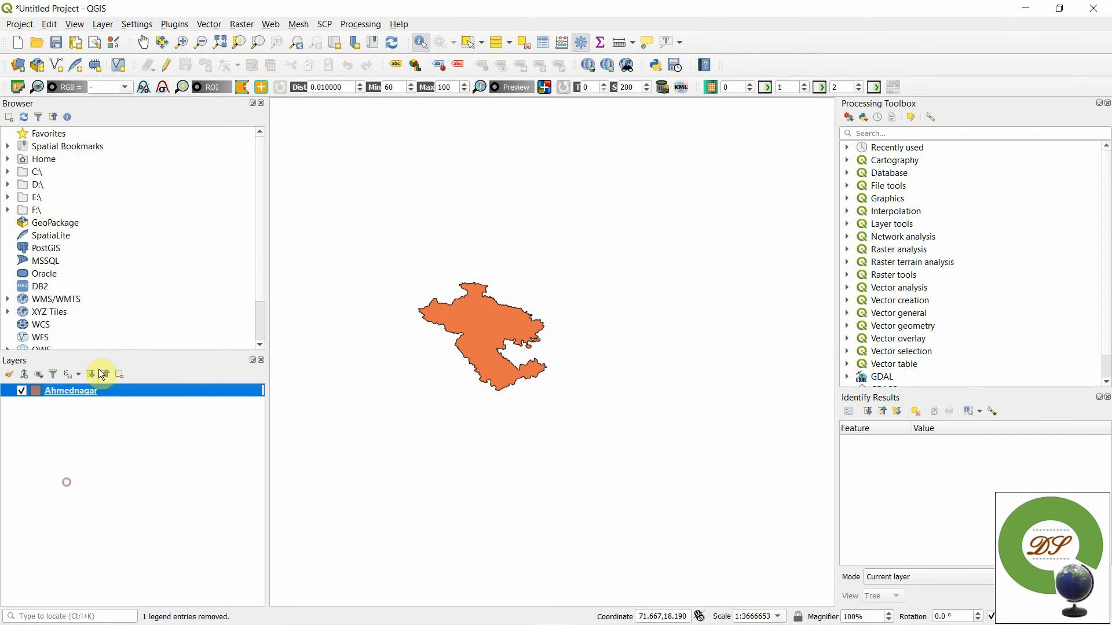
pyautogui.click(356, 209)
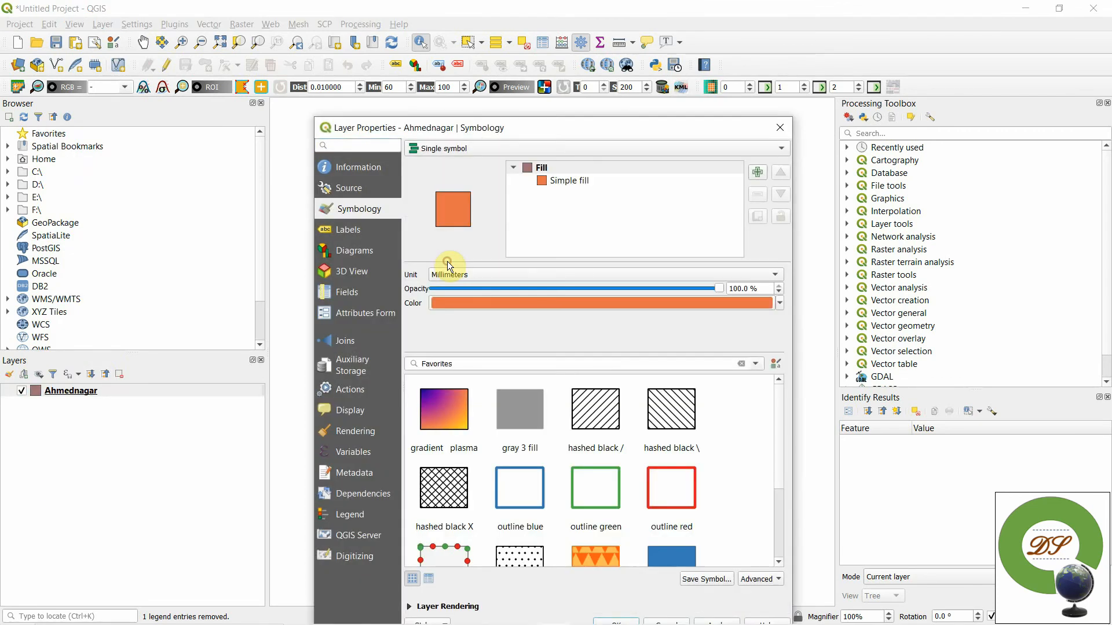
pyautogui.click(542, 183)
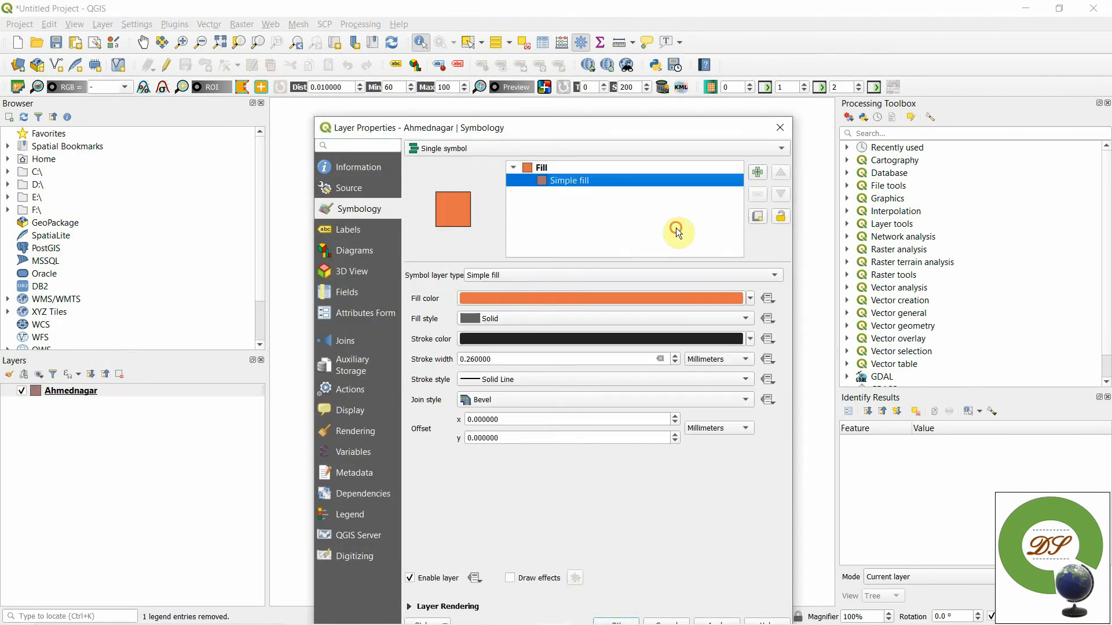
pyautogui.click(530, 275)
pyautogui.click(529, 331)
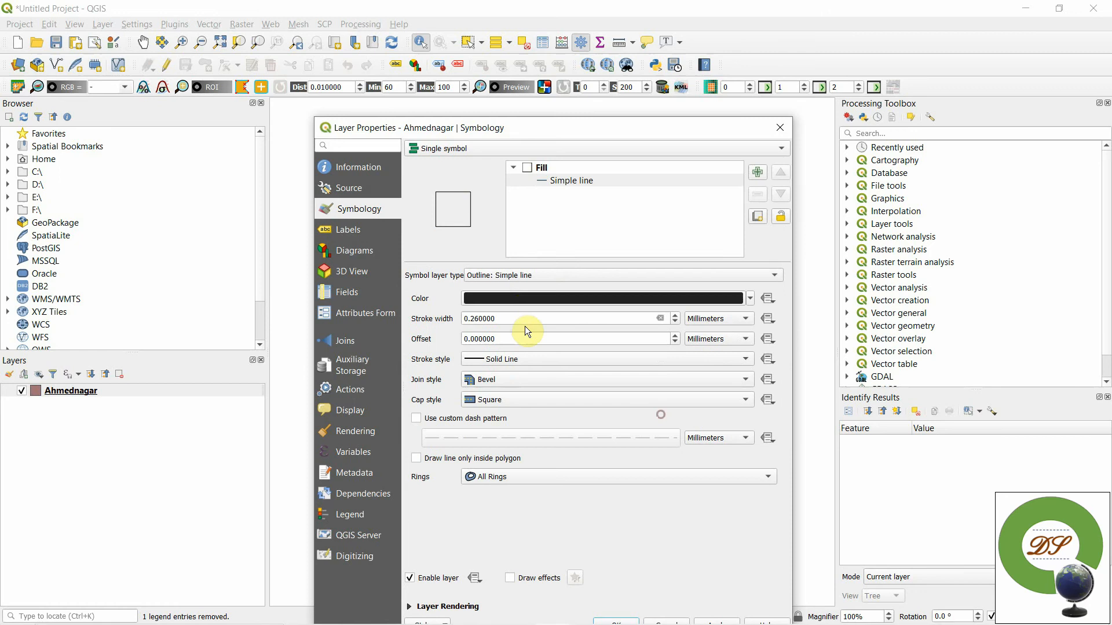
# - Set the Ahmednagar layer's outline colour to red #ed2323, apply it, and check the layer's source coordinate reference system
pyautogui.click(524, 297)
pyautogui.click(745, 331)
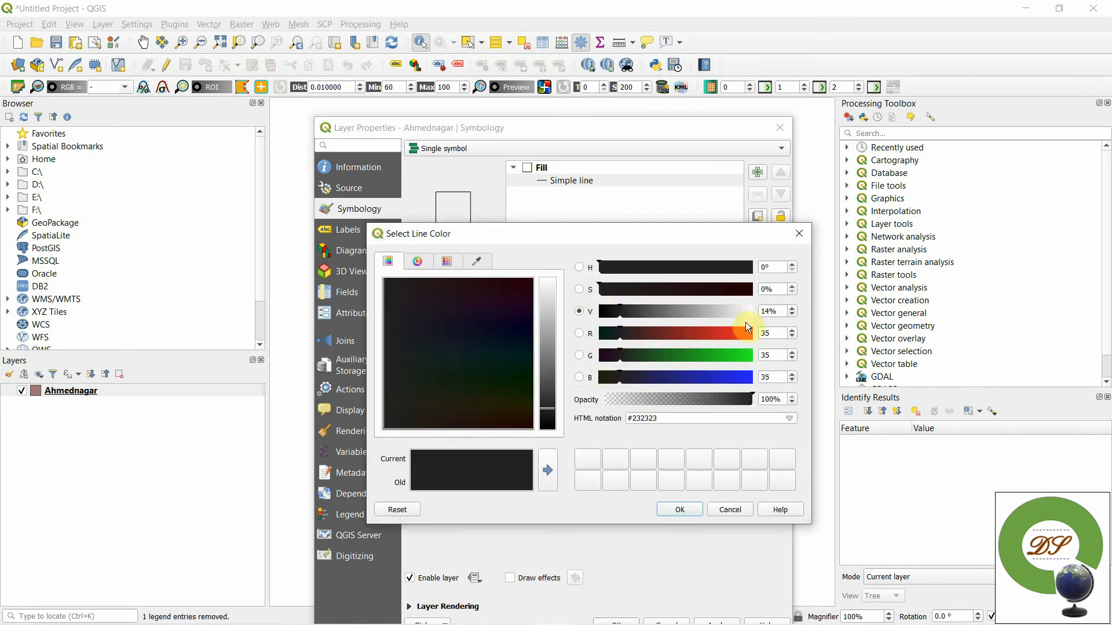
pyautogui.click(693, 510)
pyautogui.moveTo(608, 115); pyautogui.dragTo(549, 28)
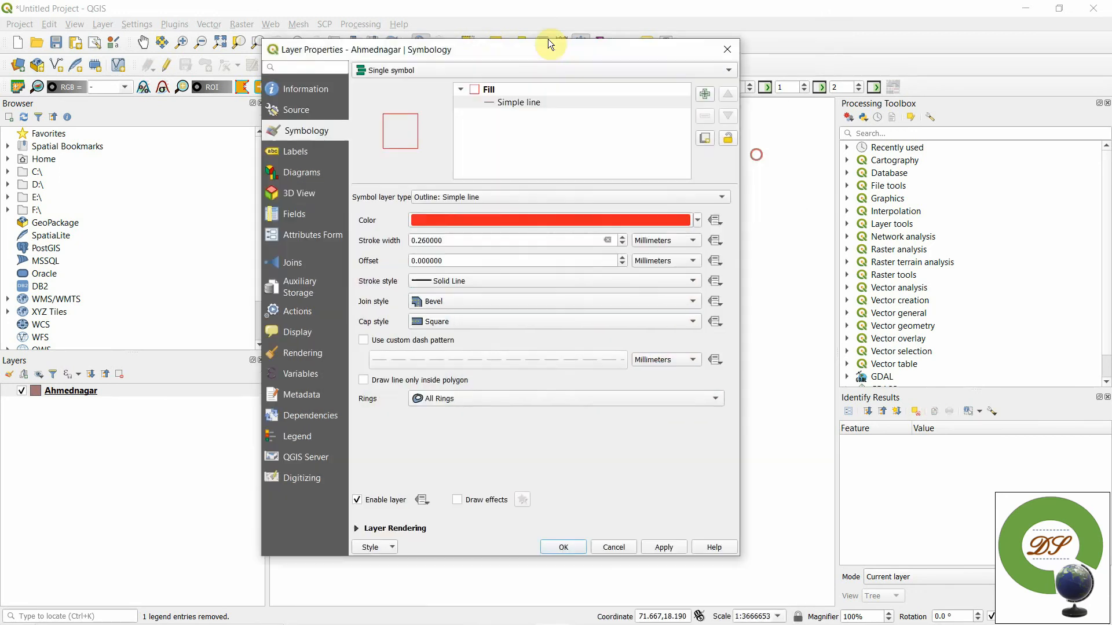
pyautogui.click(658, 537)
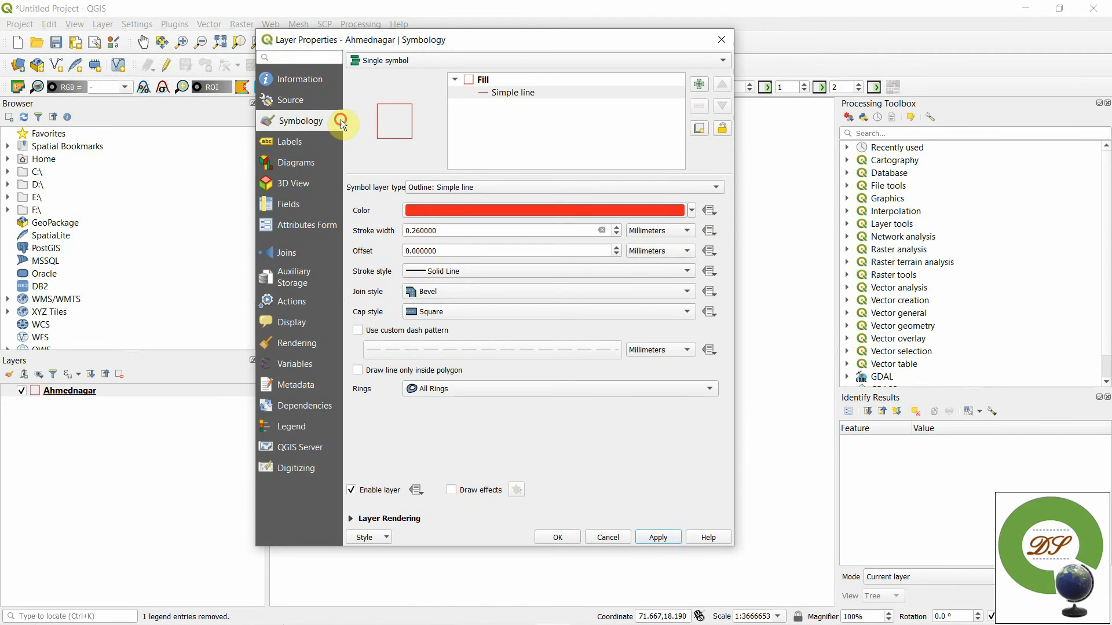
pyautogui.click(333, 100)
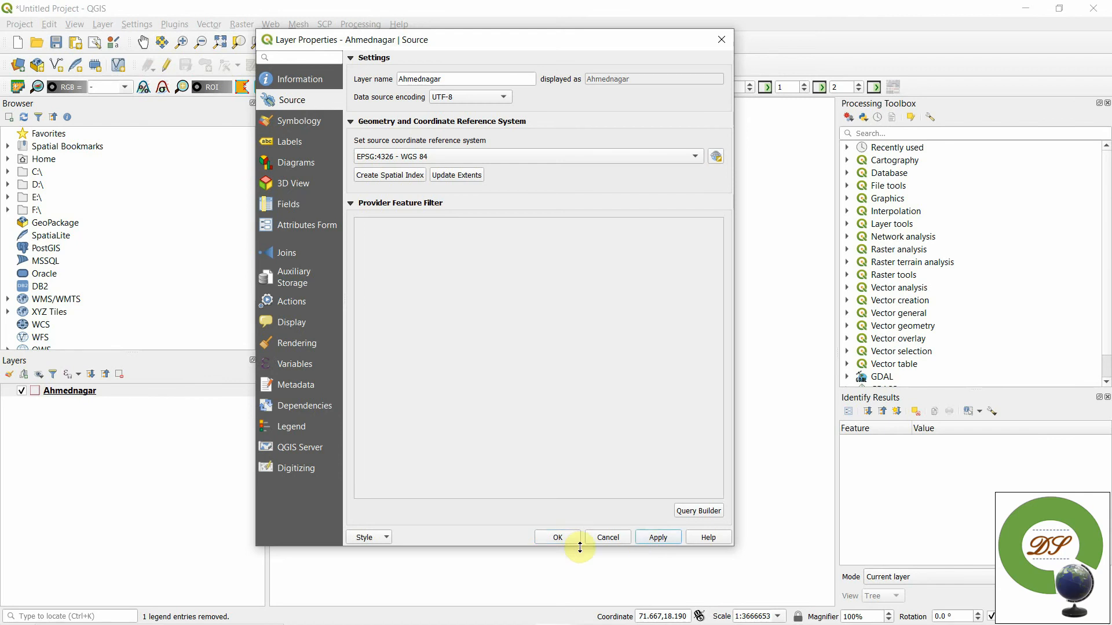
pyautogui.click(563, 538)
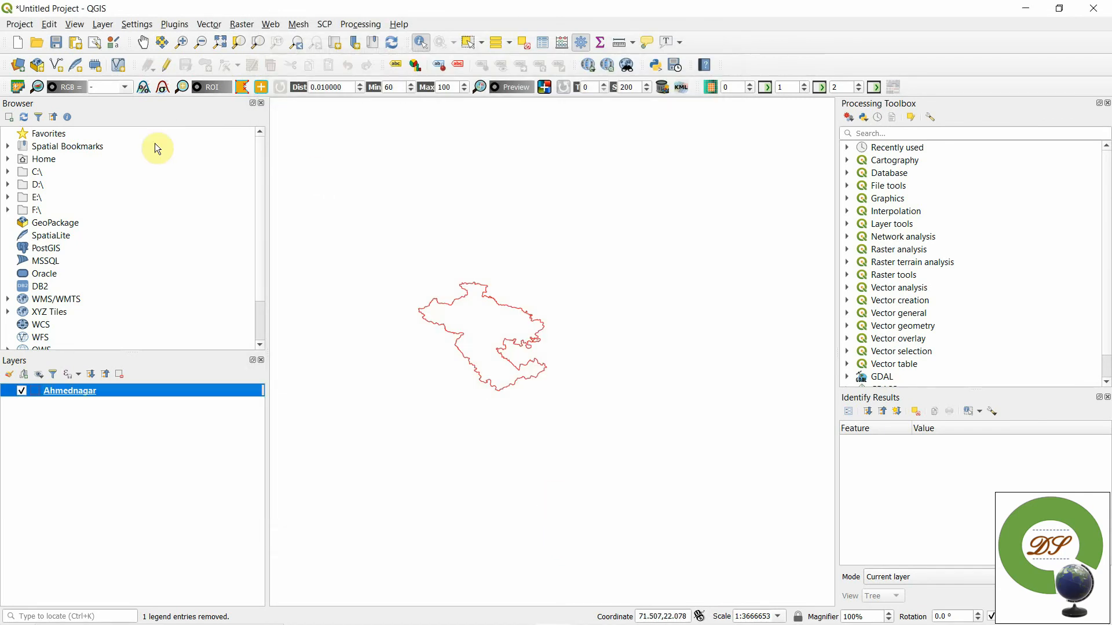
# - Add the UTM_grids layer file from a subfolder of Exercises in File Explorer to the QGIS project
pyautogui.moveTo(485, 10); pyautogui.dragTo(710, 17)
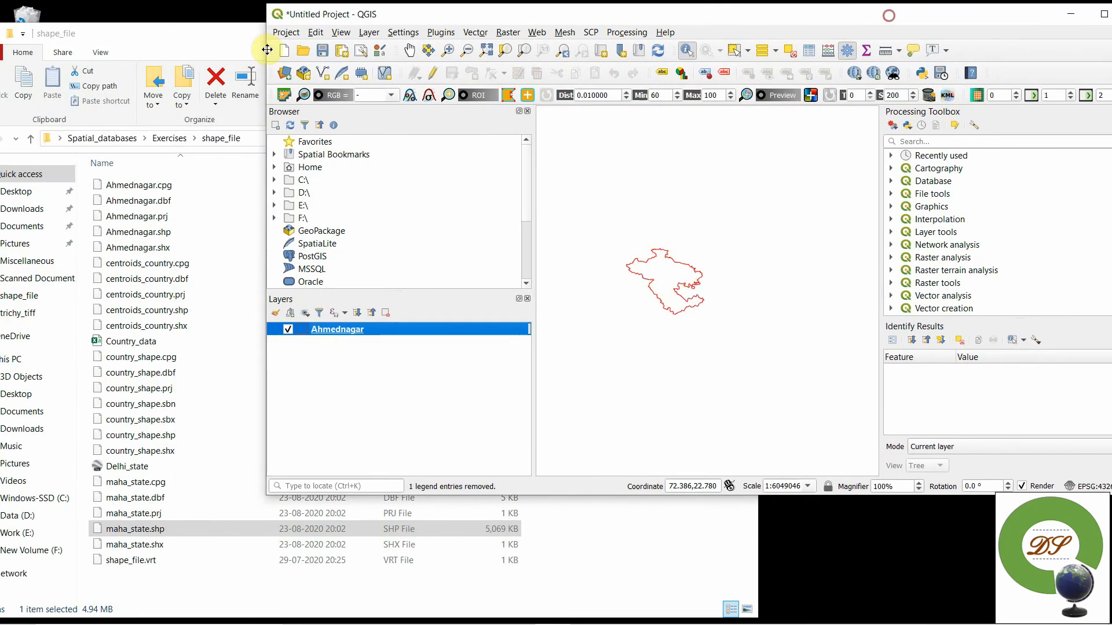
pyautogui.click(220, 139)
pyautogui.click(180, 139)
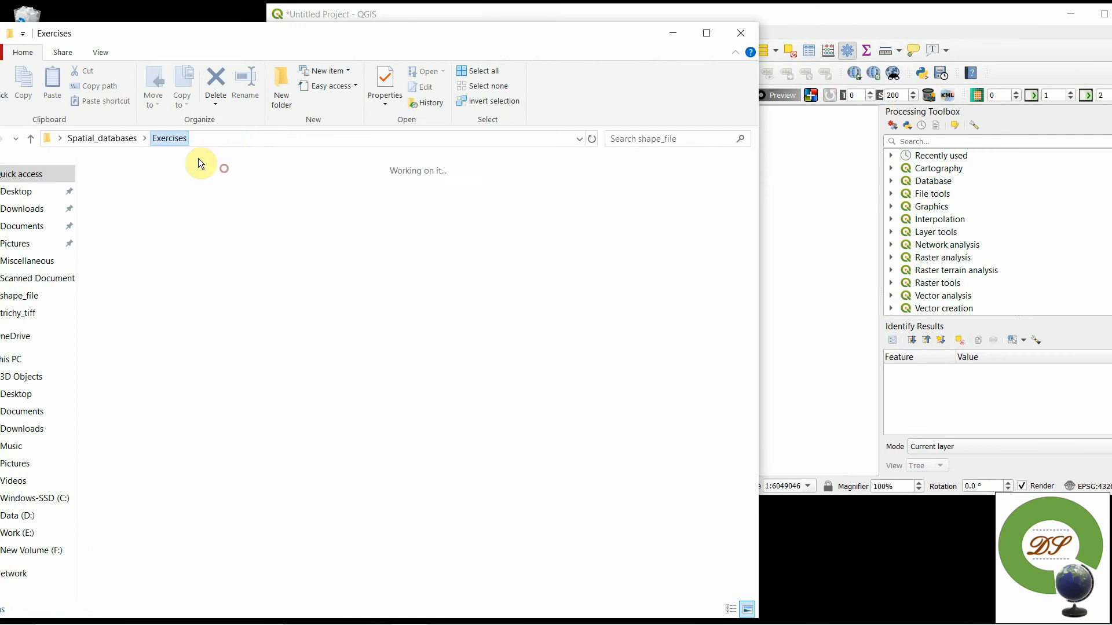
pyautogui.doubleClick(291, 194)
pyautogui.moveTo(387, 41); pyautogui.dragTo(1033, 107)
pyautogui.moveTo(805, 299); pyautogui.dragTo(383, 429)
pyautogui.doubleClick(814, 24)
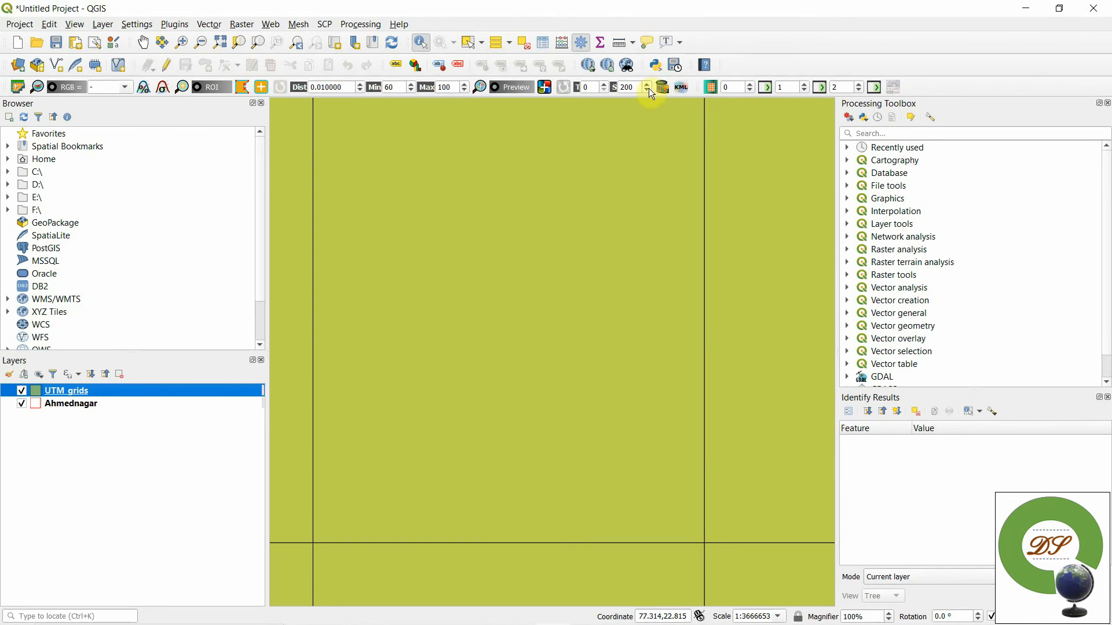
pyautogui.scroll(-6, 703, 384)
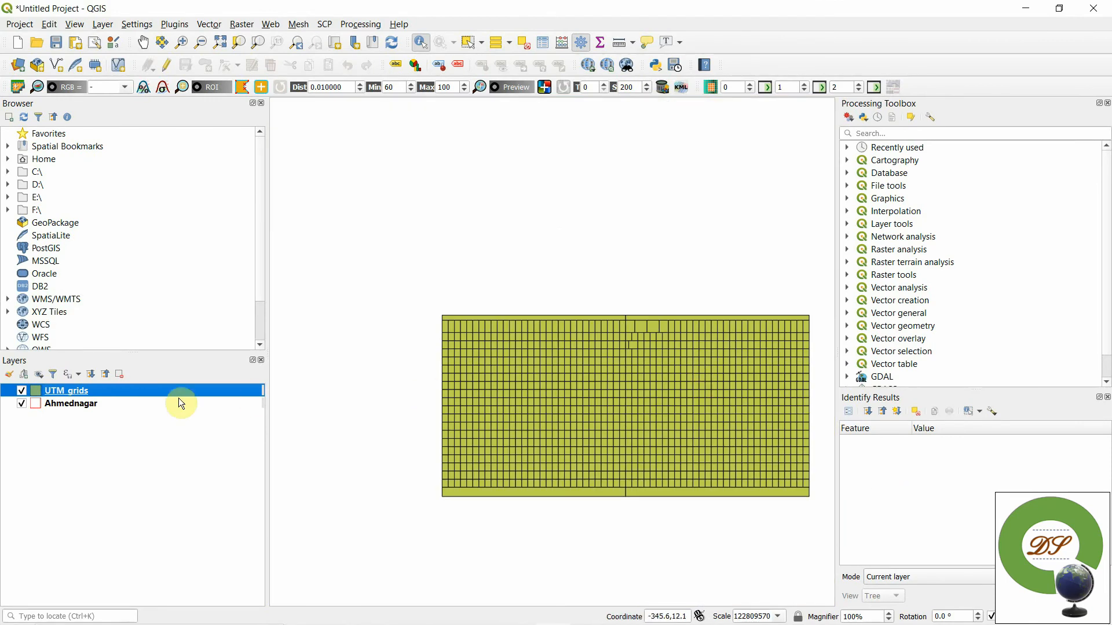
# - Change the UTM_grids layer's symbol layer type from Simple fill to Outline: Simple line
pyautogui.rightClick(48, 391)
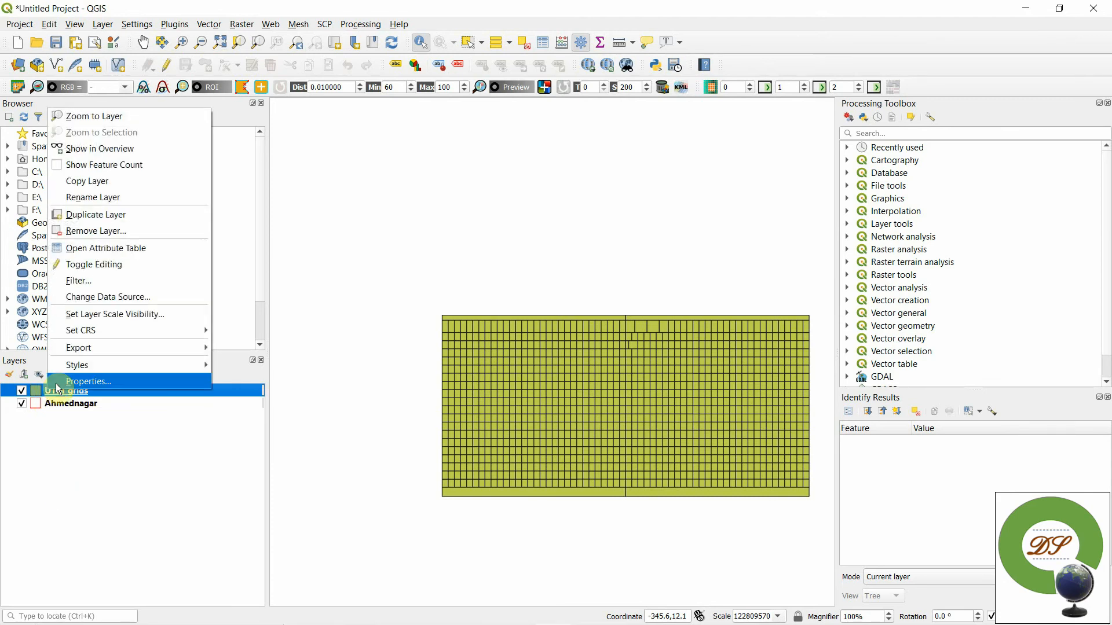
pyautogui.click(87, 382)
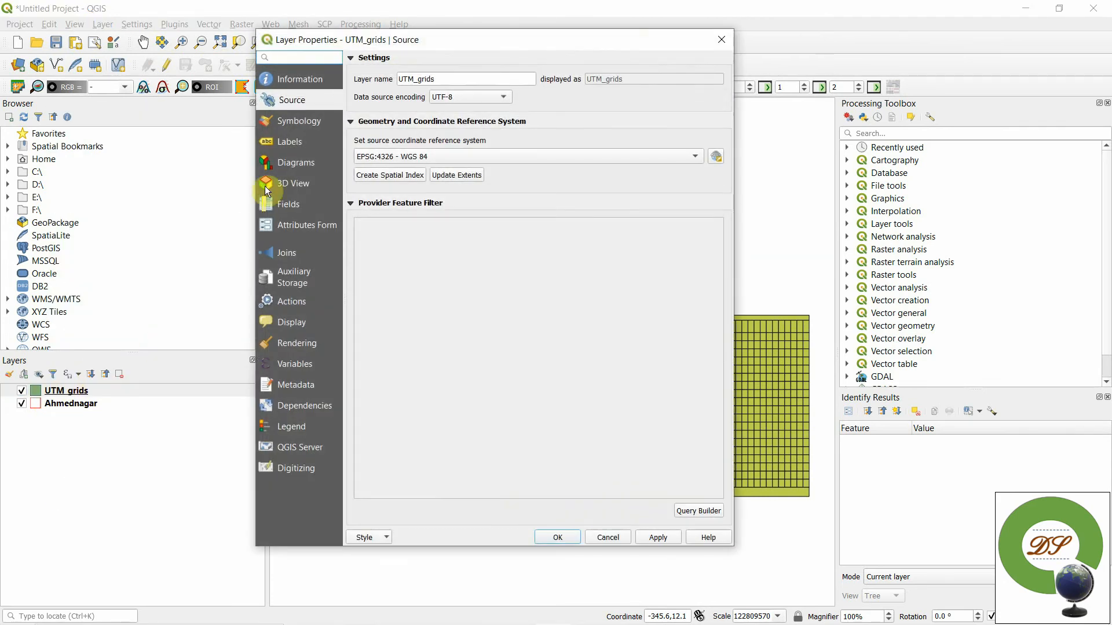
pyautogui.click(298, 120)
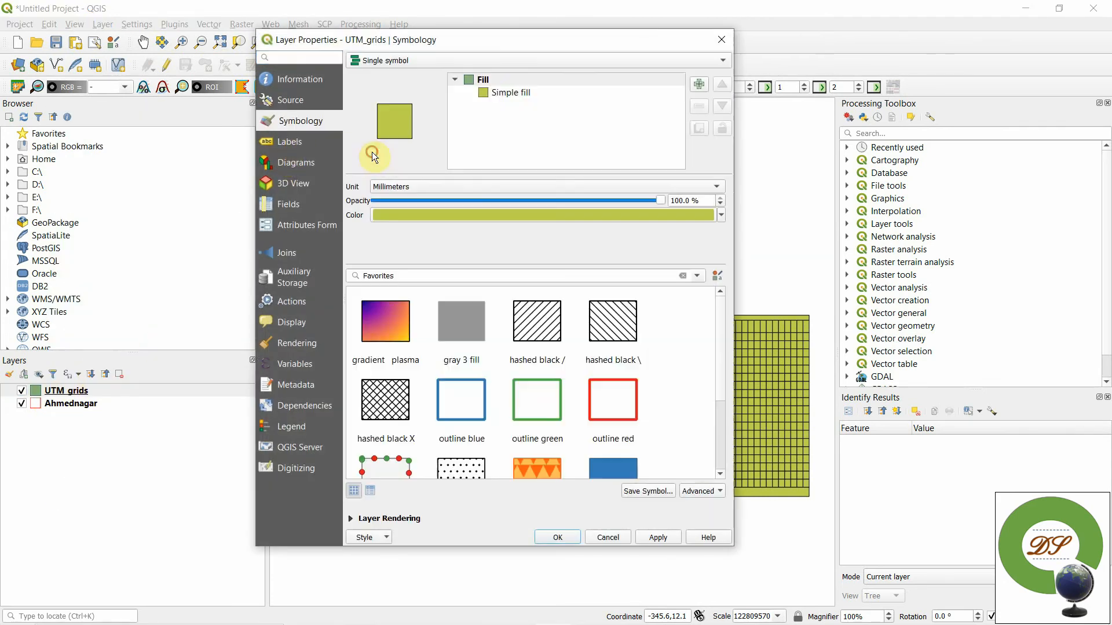
pyautogui.click(486, 92)
pyautogui.click(474, 190)
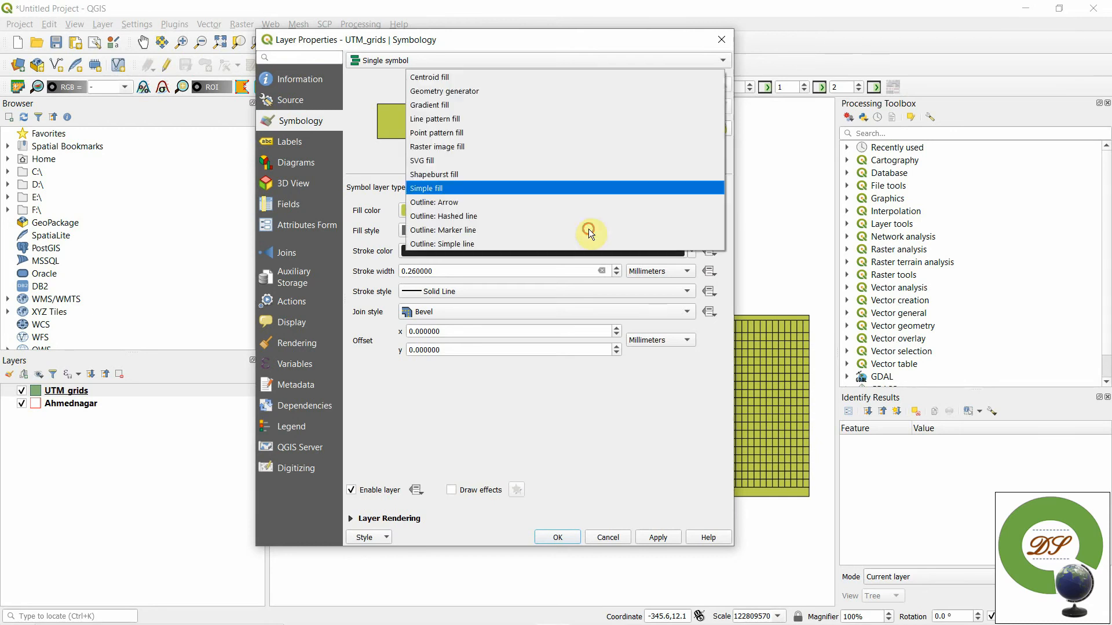
pyautogui.click(453, 248)
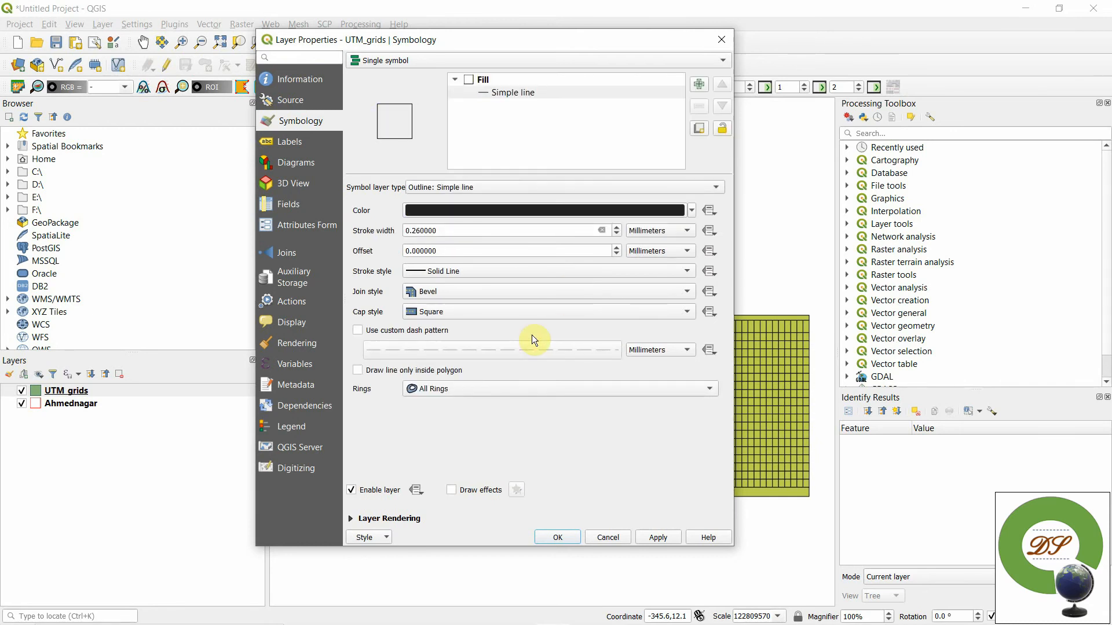
# - Set the UTM_grids outline's stroke width to 1 mm and apply it
pyautogui.click(451, 231)
pyautogui.hotkey('ctrl', 'a')
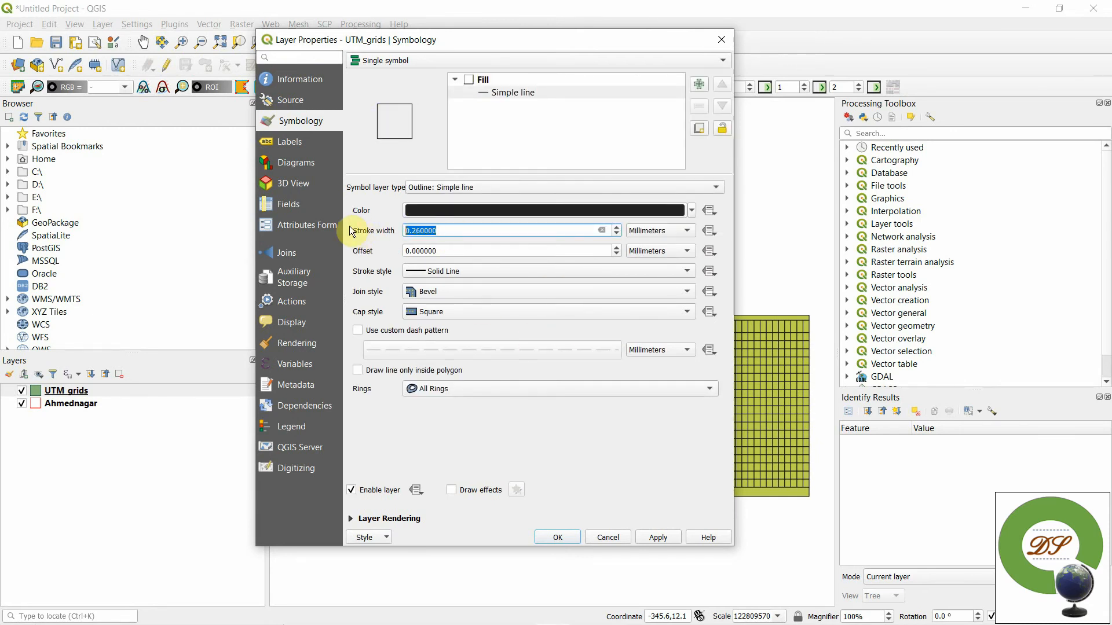
pyautogui.write('1')
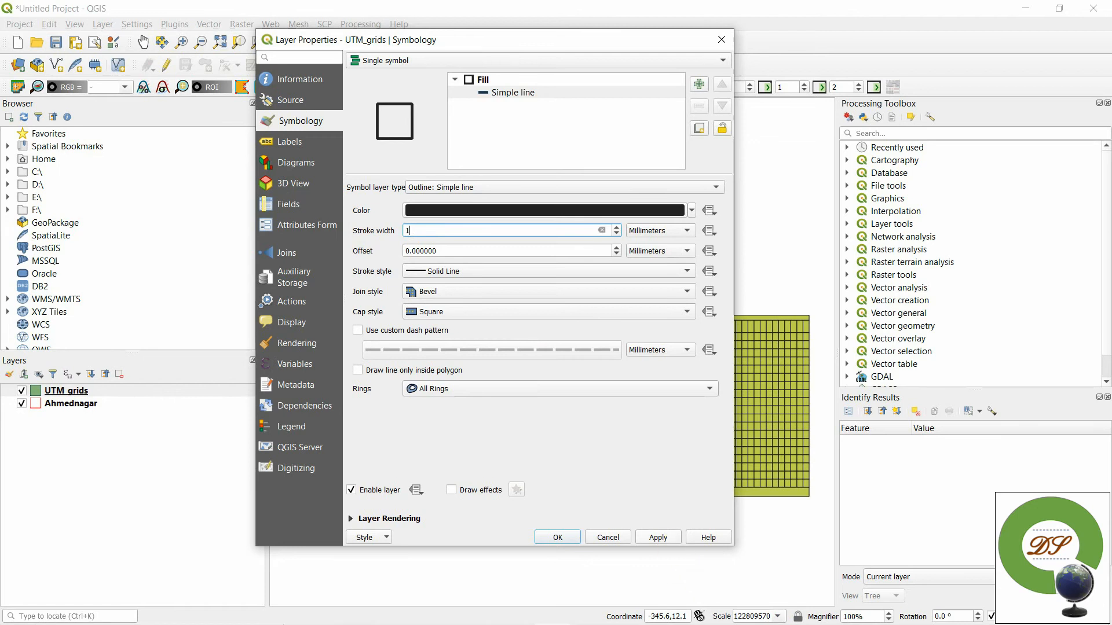
pyautogui.click(658, 538)
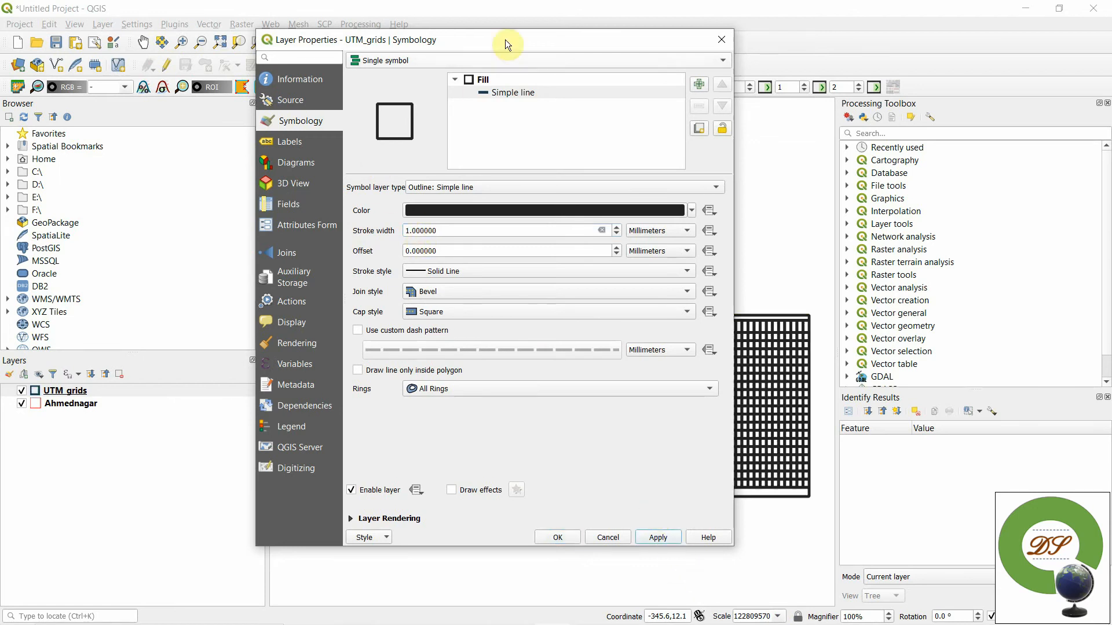
# - Set the UTM_grids outline's stroke width to Hairline and accept the layer styling
pyautogui.moveTo(504, 39); pyautogui.dragTo(693, 50)
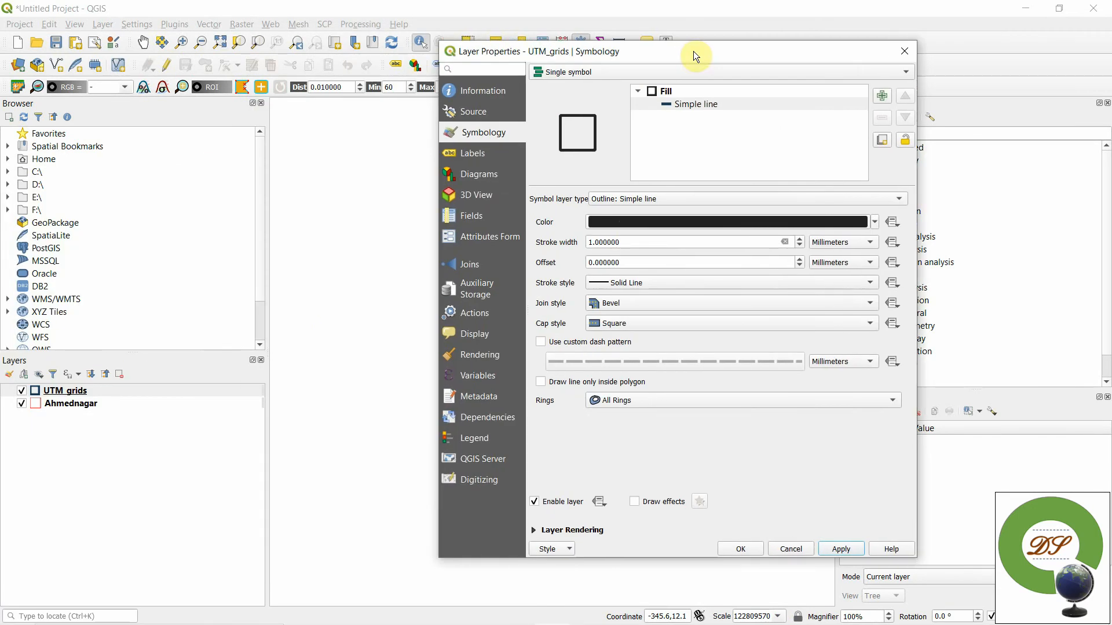
pyautogui.moveTo(588, 242); pyautogui.dragTo(798, 298)
pyautogui.press('BackSpace')
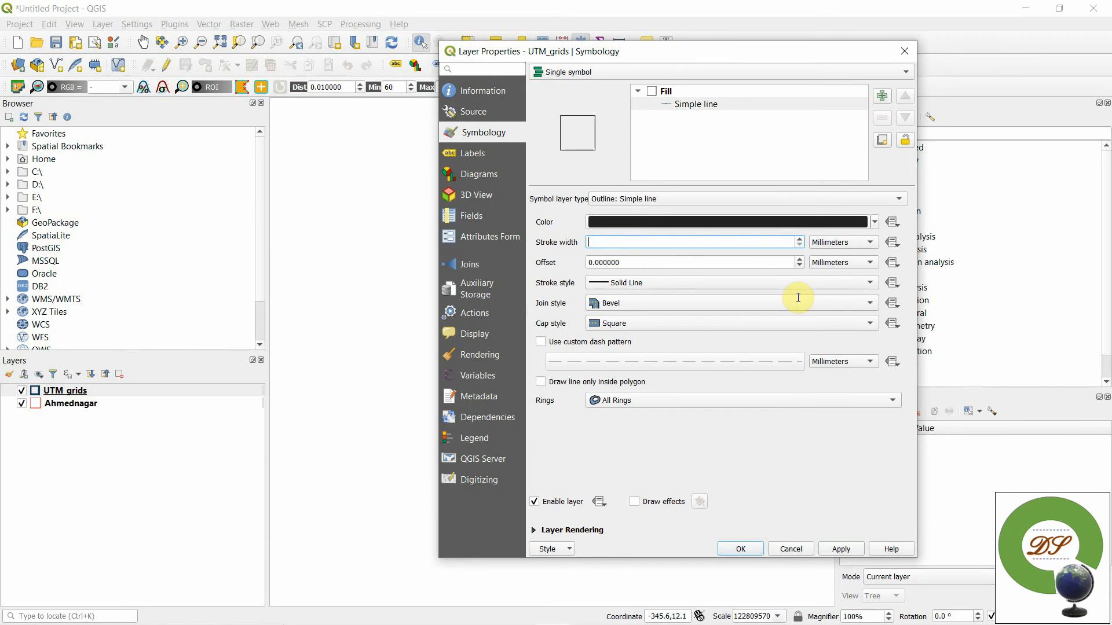
pyautogui.write('0.3')
pyautogui.click(832, 549)
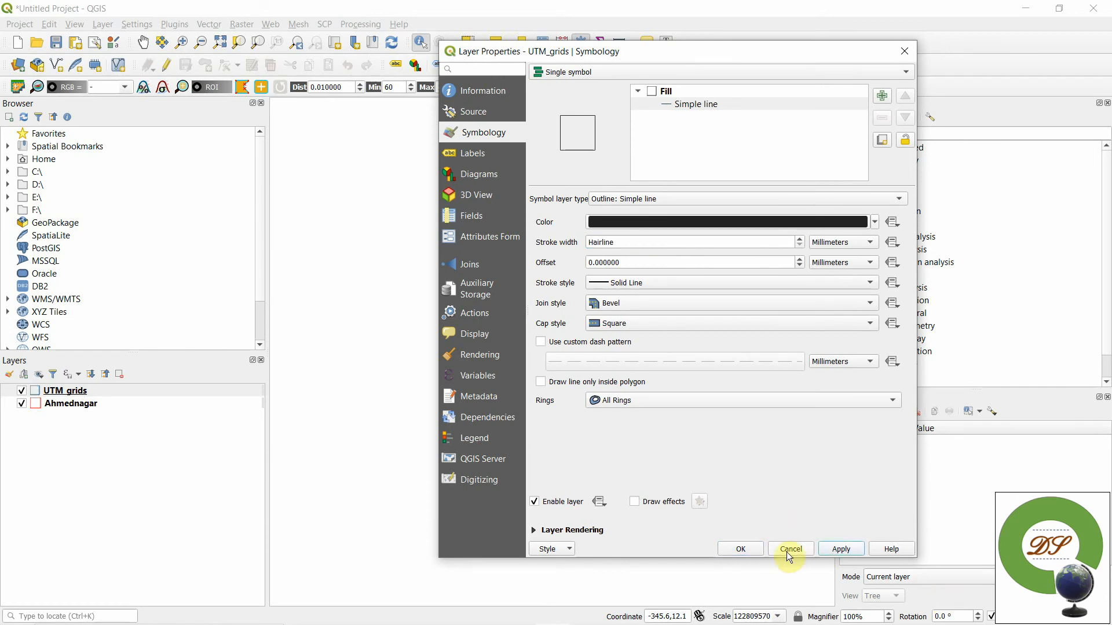
pyautogui.click(742, 549)
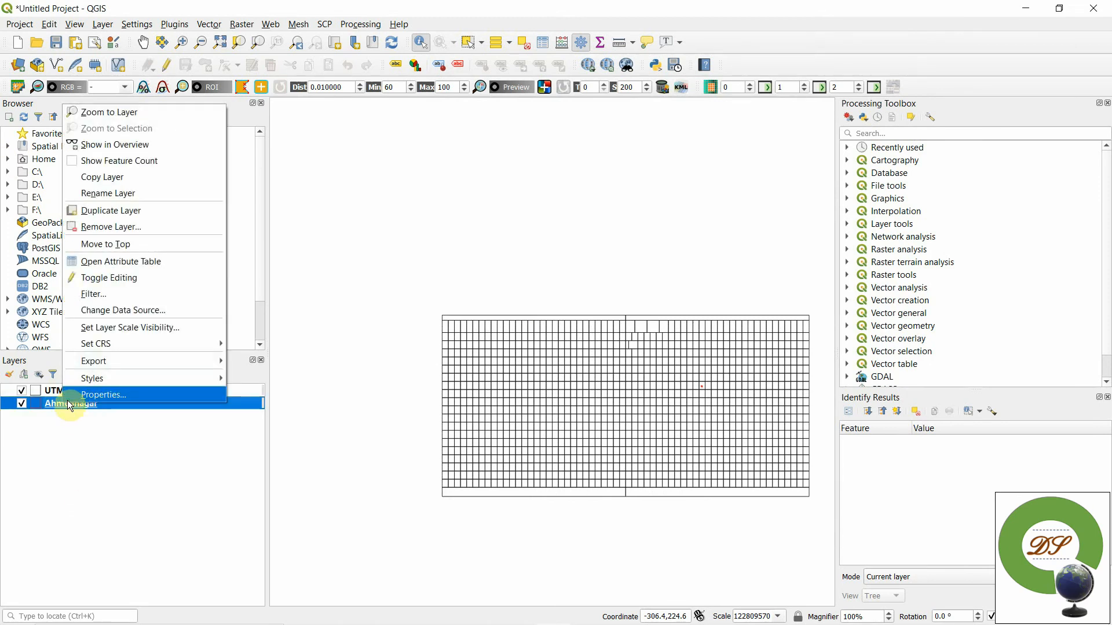
# - Label the UTM_grids layer with single labels using the ZONE field
pyautogui.rightClick(49, 392)
pyautogui.click(52, 392)
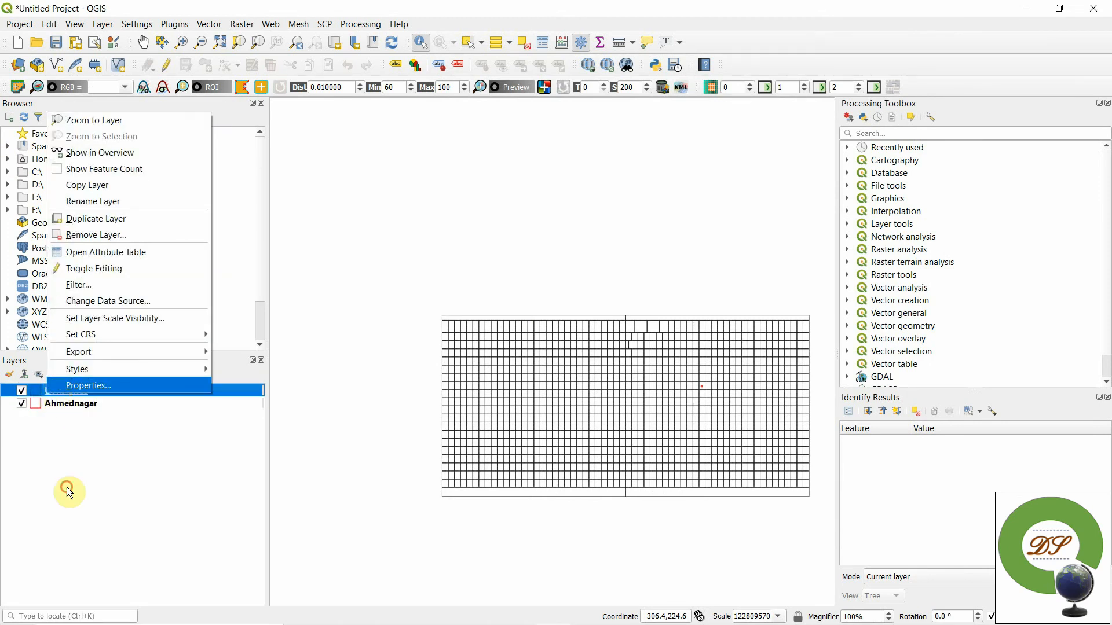
pyautogui.click(469, 161)
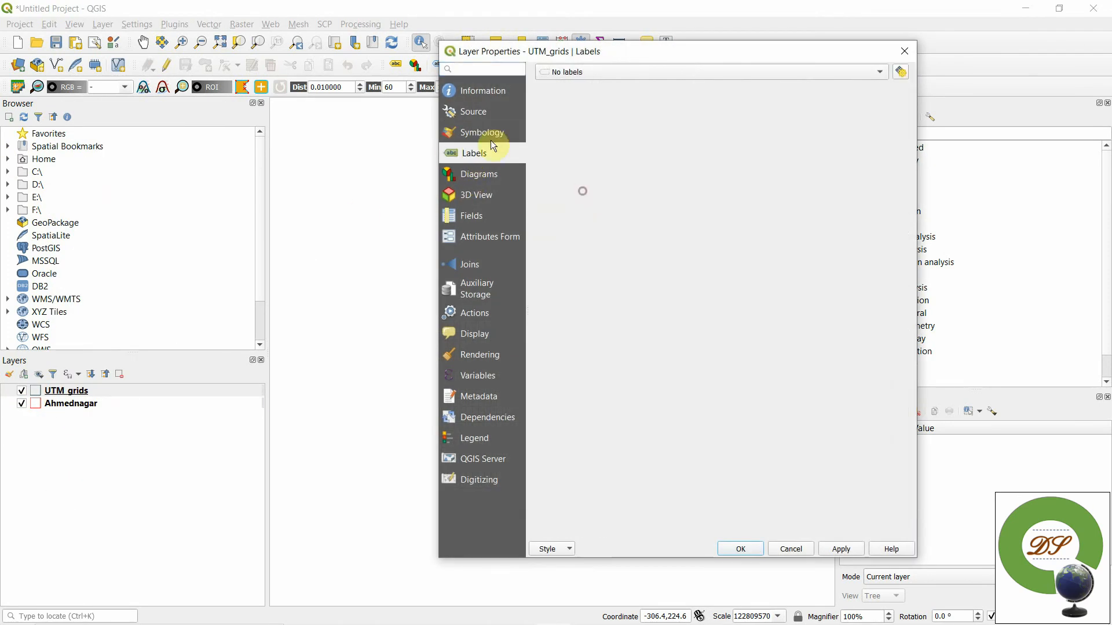
pyautogui.click(631, 75)
pyautogui.click(606, 90)
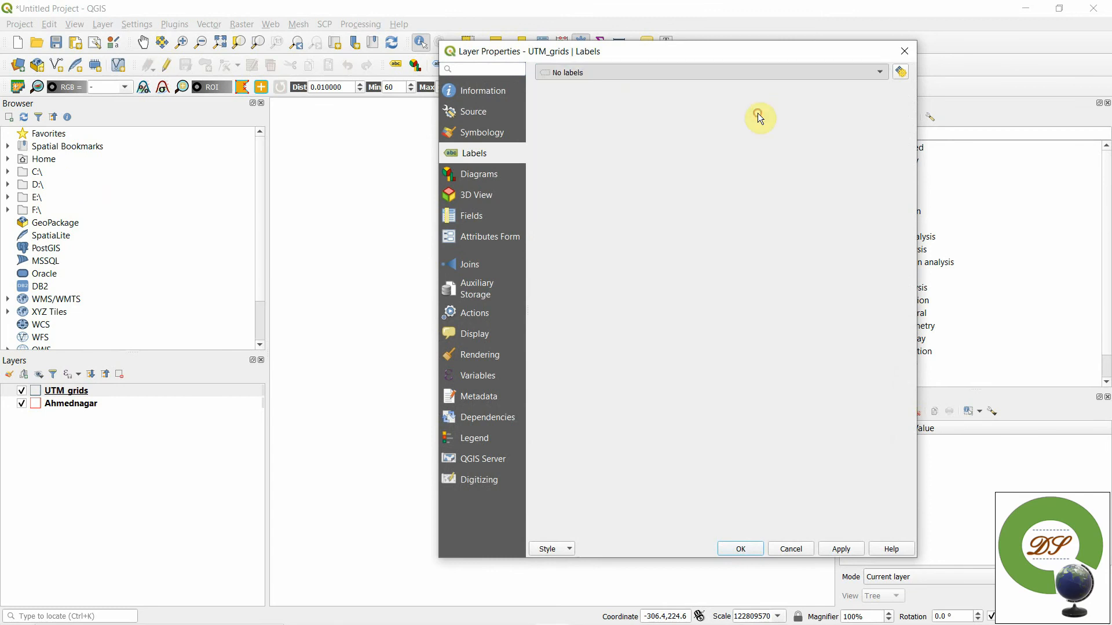
pyautogui.click(879, 92)
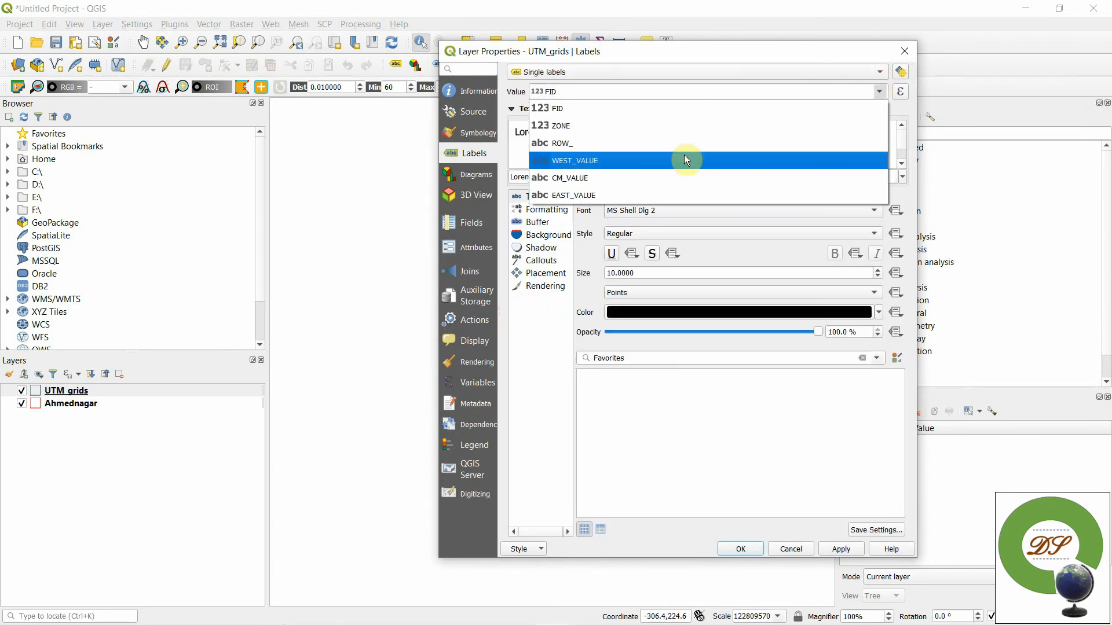
pyautogui.click(577, 126)
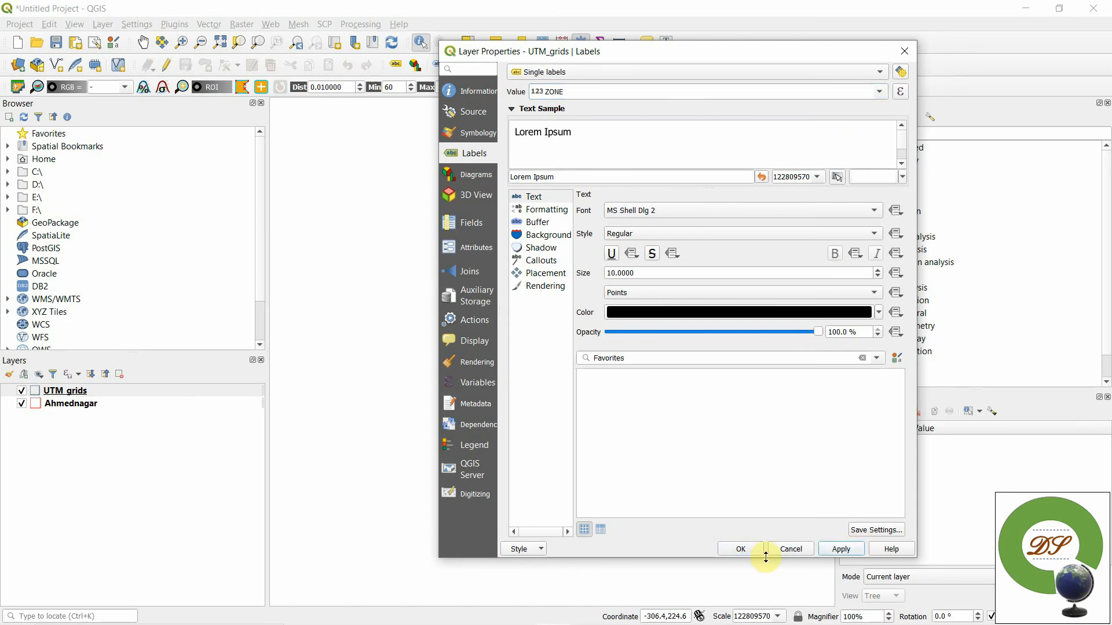
pyautogui.click(741, 549)
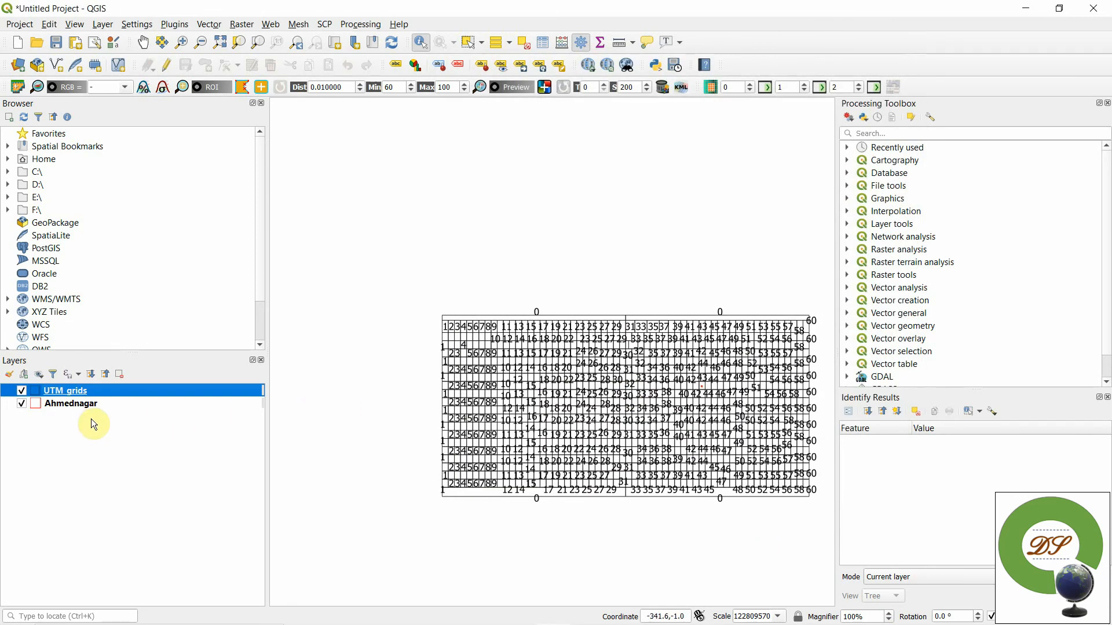
# - Zoom to the Ahmednagar layer and examine which labelled UTM zone the district falls in
pyautogui.rightClick(72, 407)
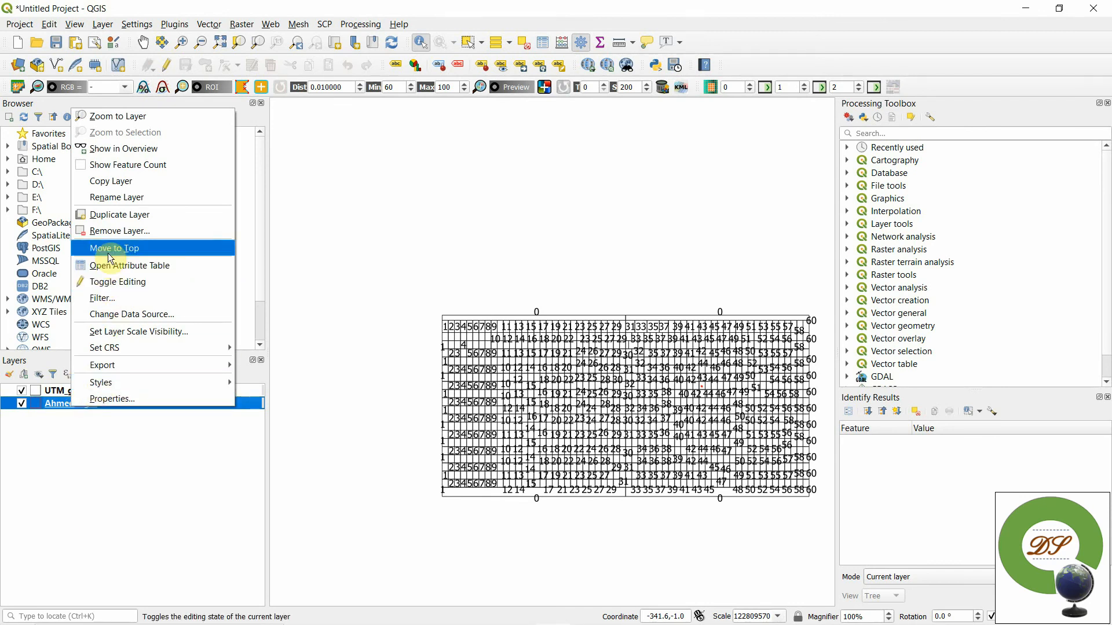
pyautogui.click(128, 116)
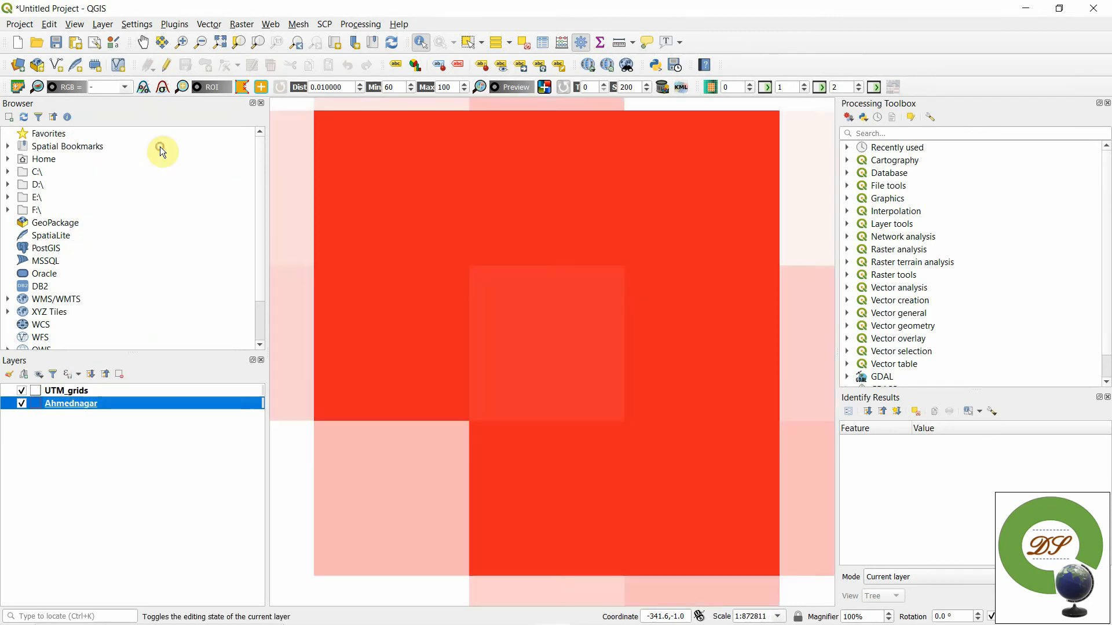
pyautogui.scroll(-3, 747, 450)
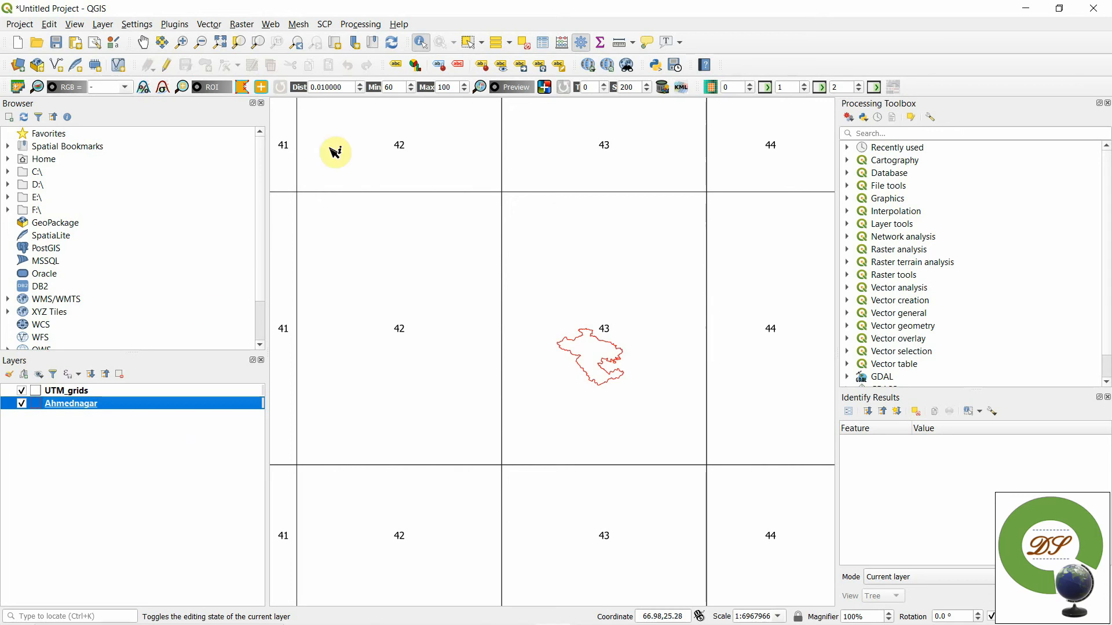
# - Search the processing algorithms for "reproject"
pyautogui.click(859, 132)
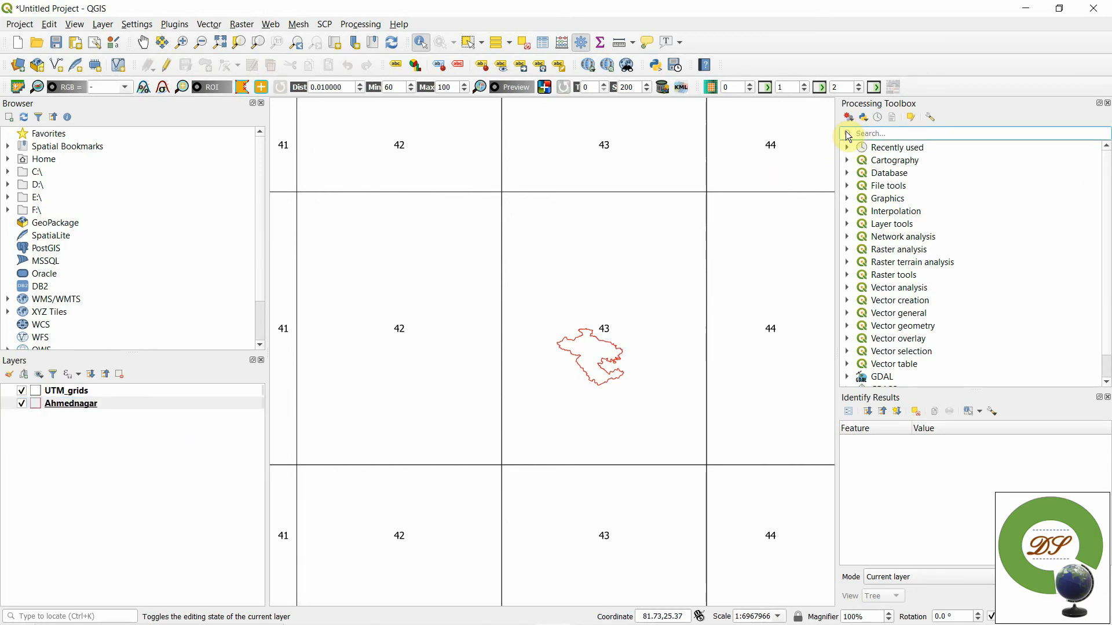
pyautogui.write('reproject')
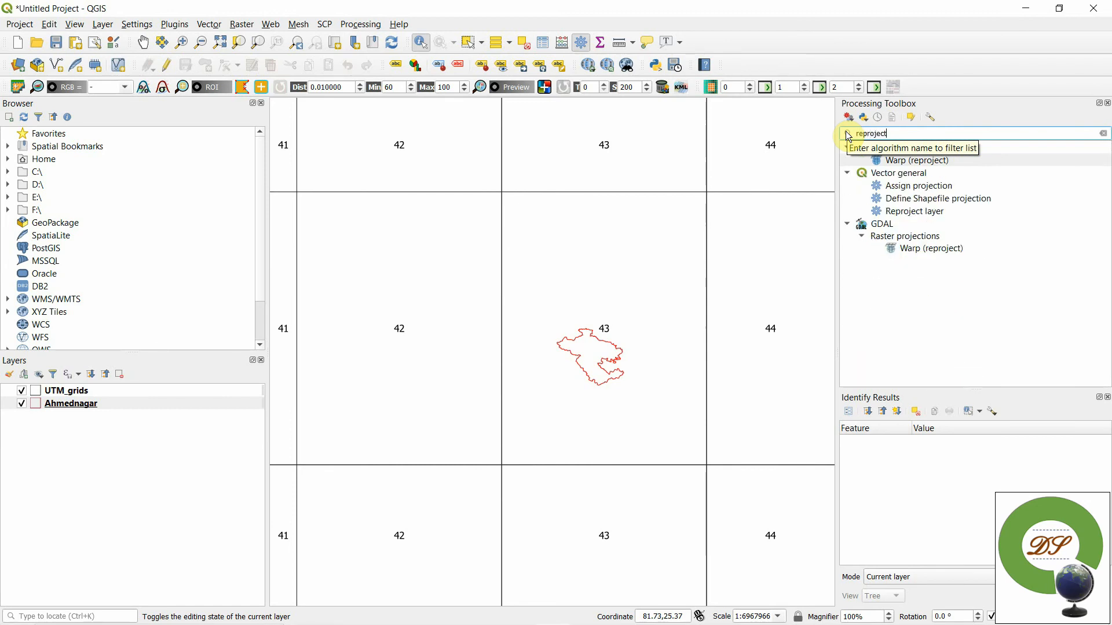
pyautogui.press('Return')
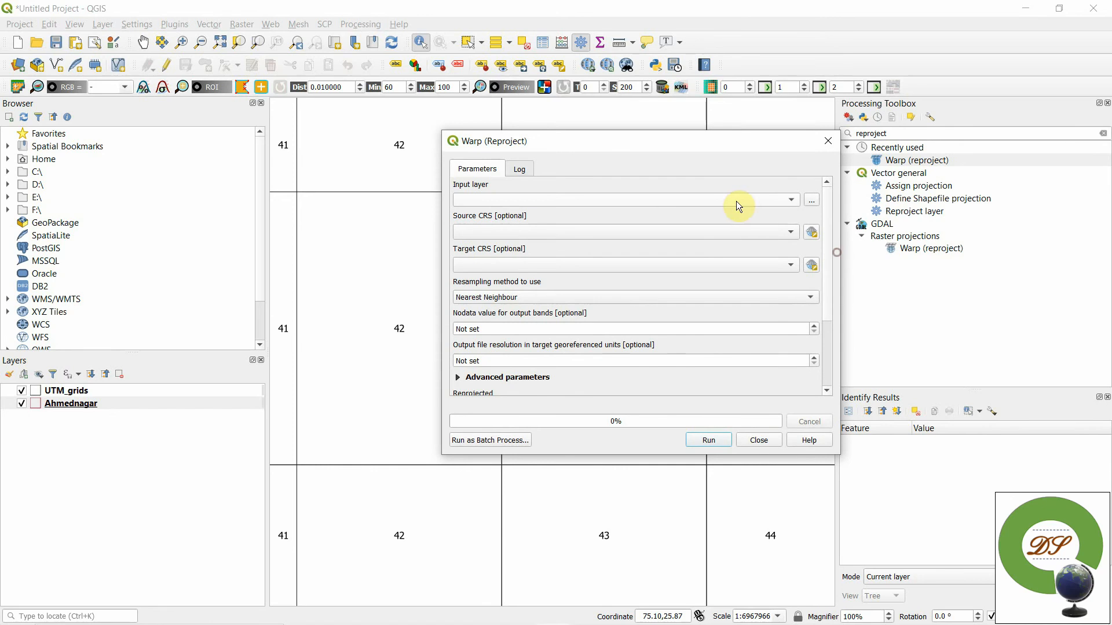
pyautogui.click(521, 169)
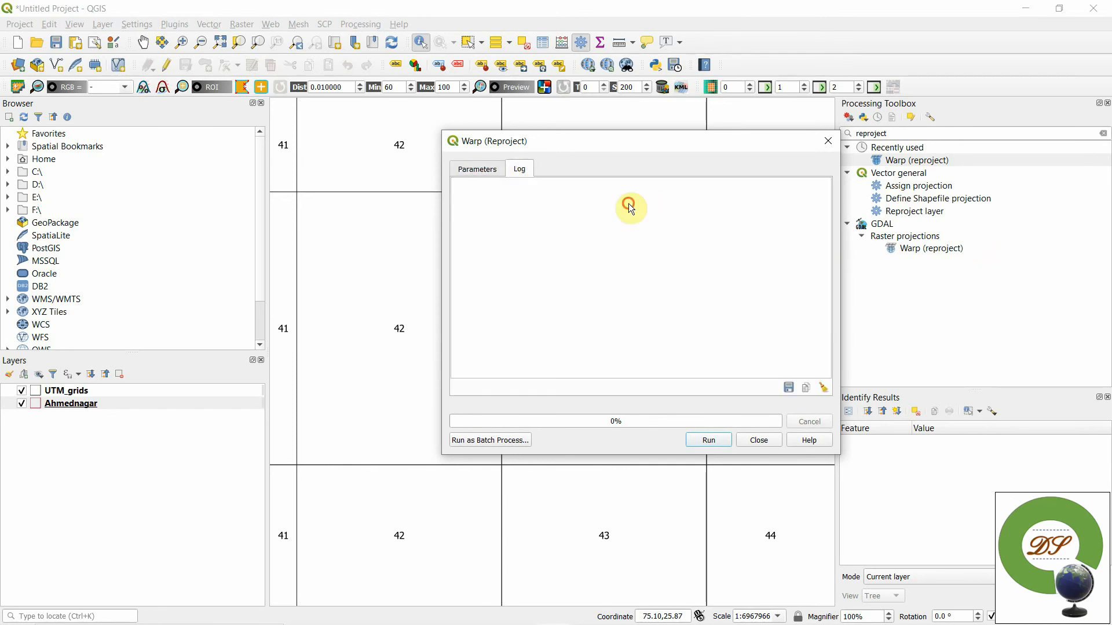
pyautogui.click(488, 169)
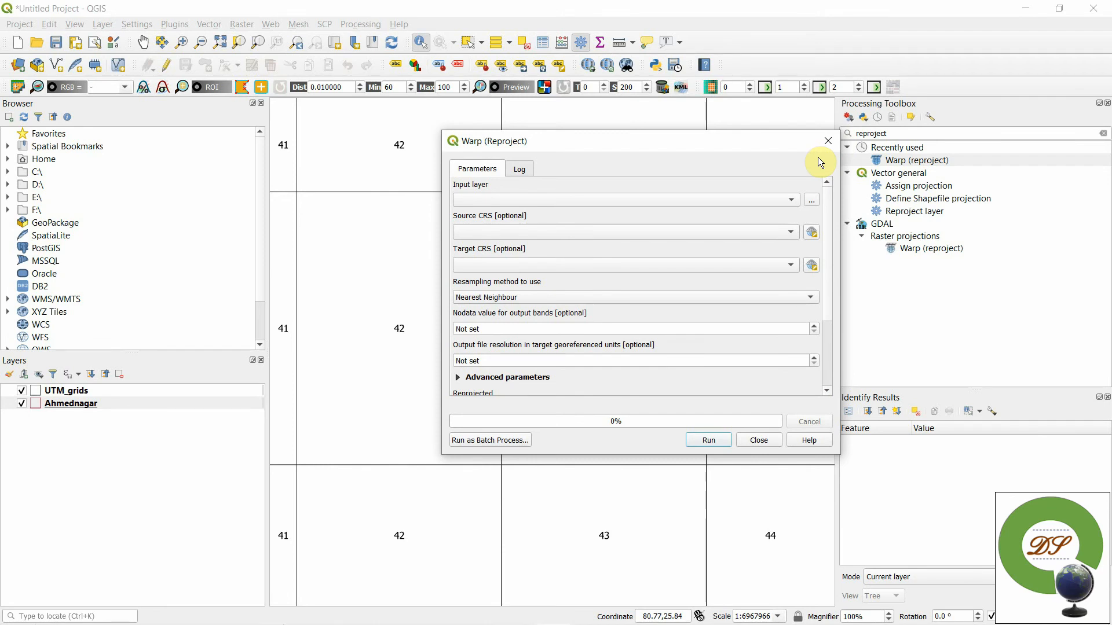
pyautogui.press('Escape')
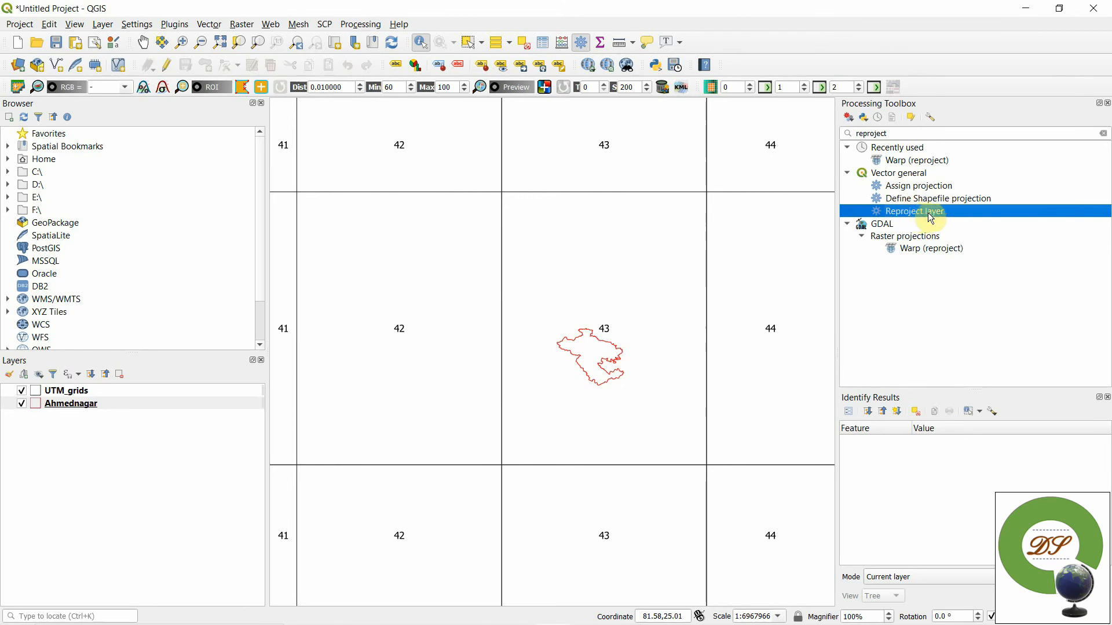
# - Start the Reproject layer algorithm with Ahmednagar as the input layer
pyautogui.doubleClick(909, 213)
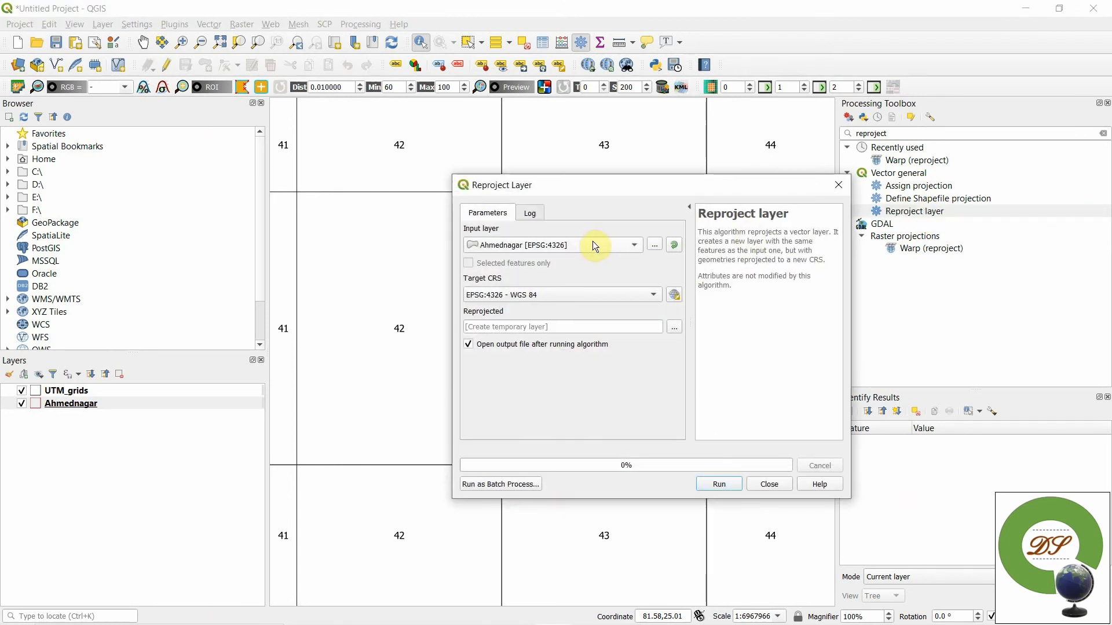
pyautogui.click(573, 245)
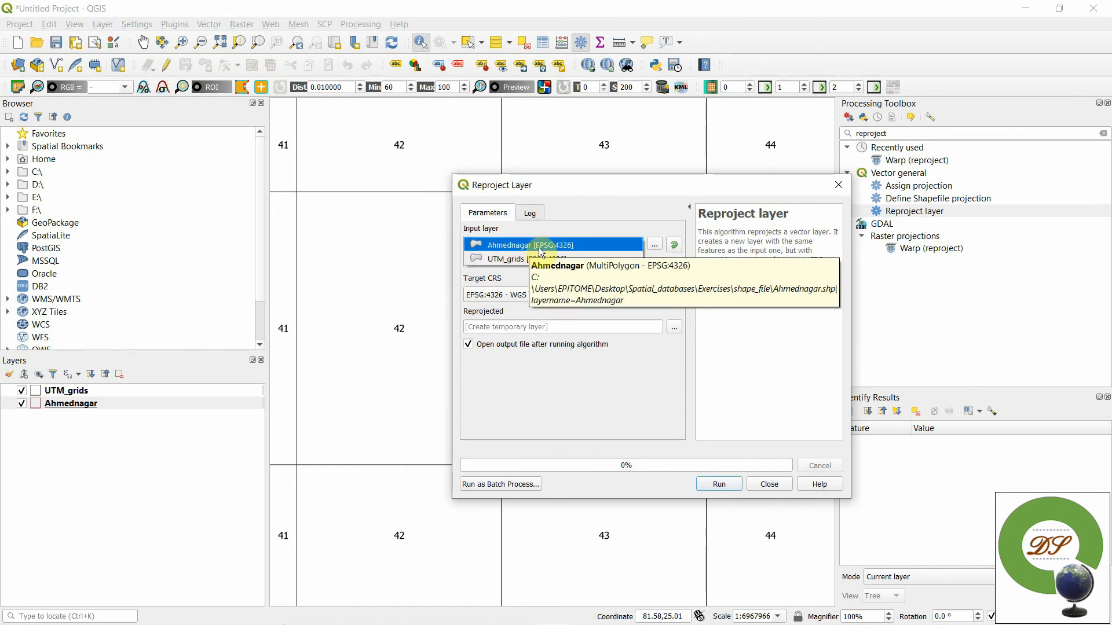
pyautogui.click(557, 246)
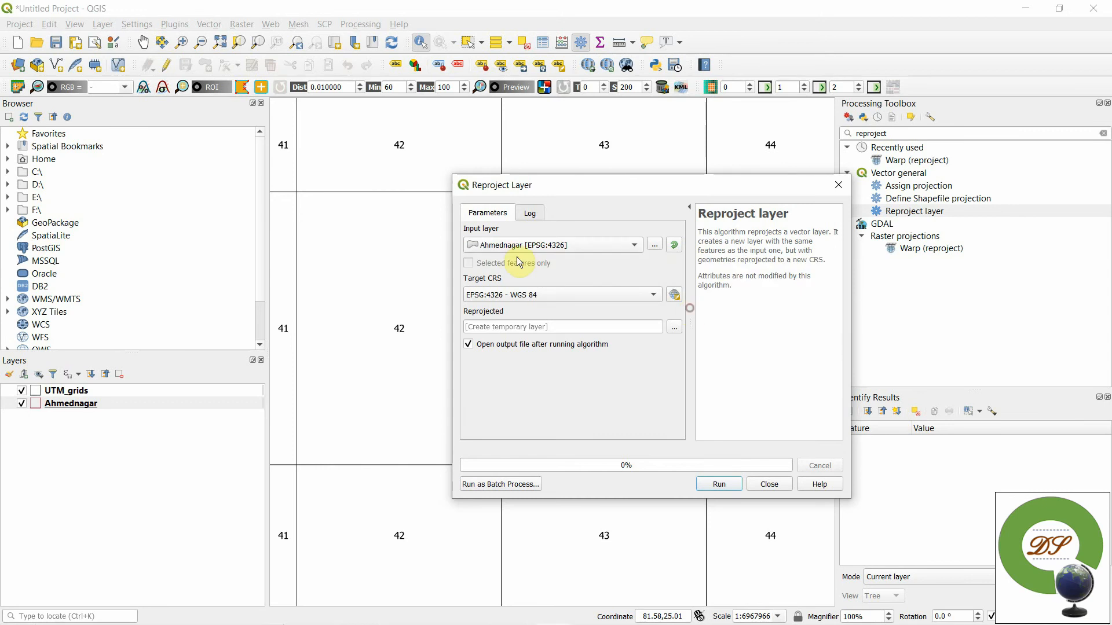
# - Set the target CRS to EPSG:32643 - WGS 84 / UTM zone 43N and run the reprojection to a temporary layer
pyautogui.click(488, 296)
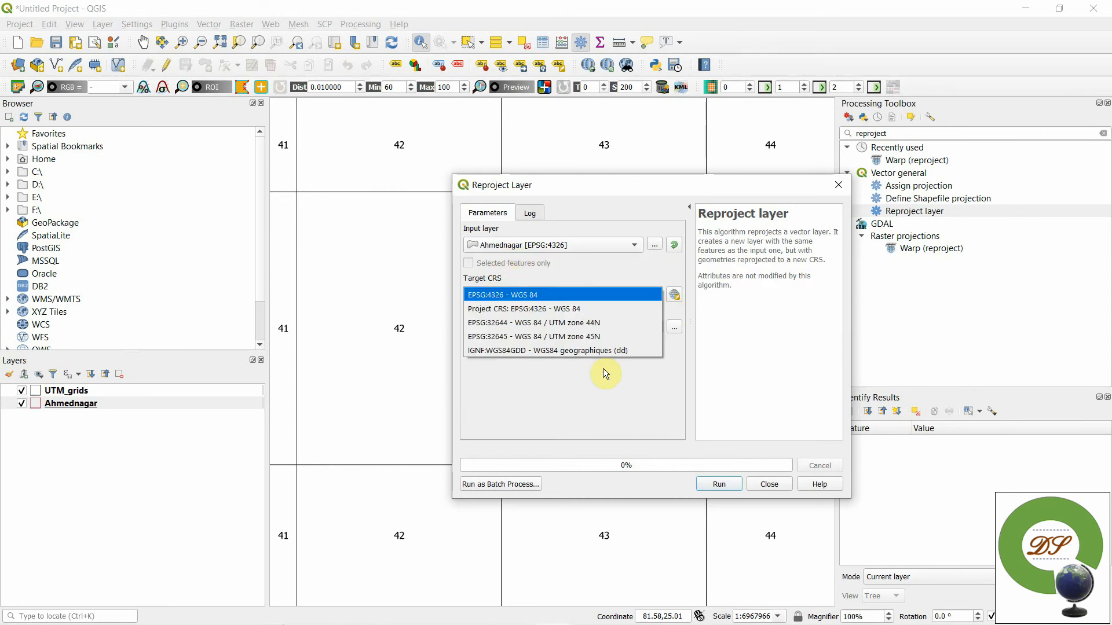
pyautogui.click(604, 373)
pyautogui.moveTo(541, 184); pyautogui.dragTo(470, 230)
pyautogui.click(603, 341)
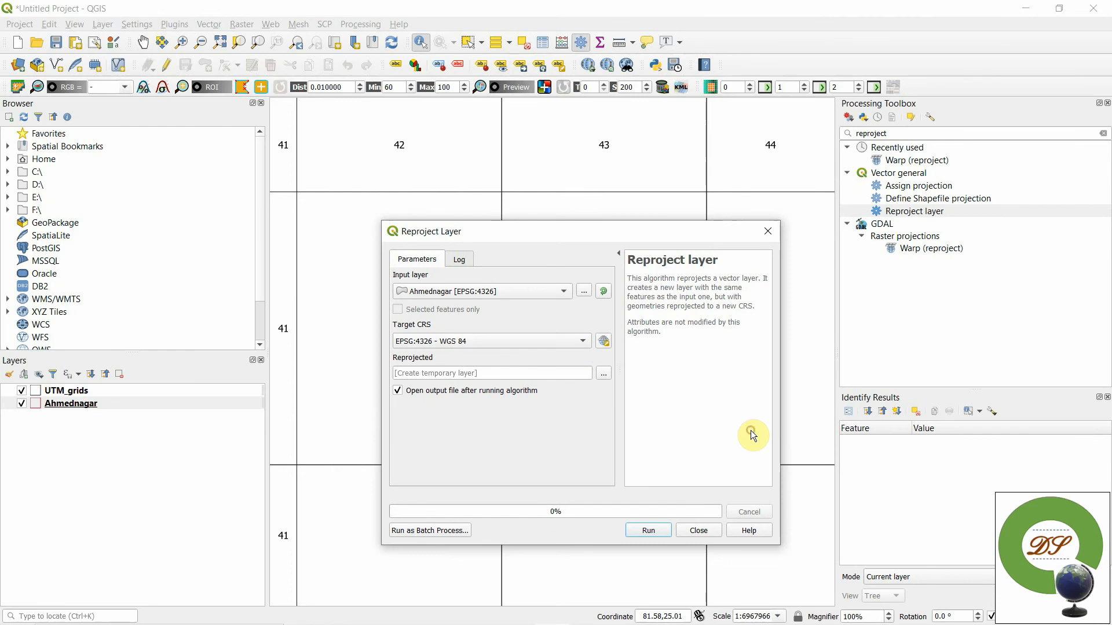
pyautogui.scroll(-2, 850, 413)
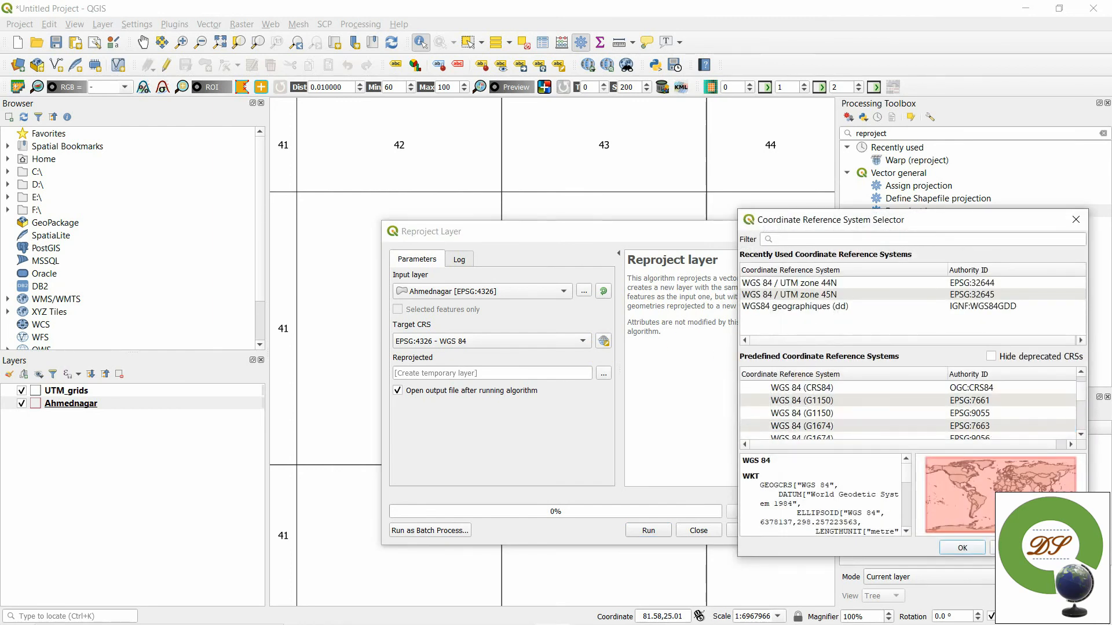
pyautogui.scroll(2, 850, 414)
pyautogui.click(839, 239)
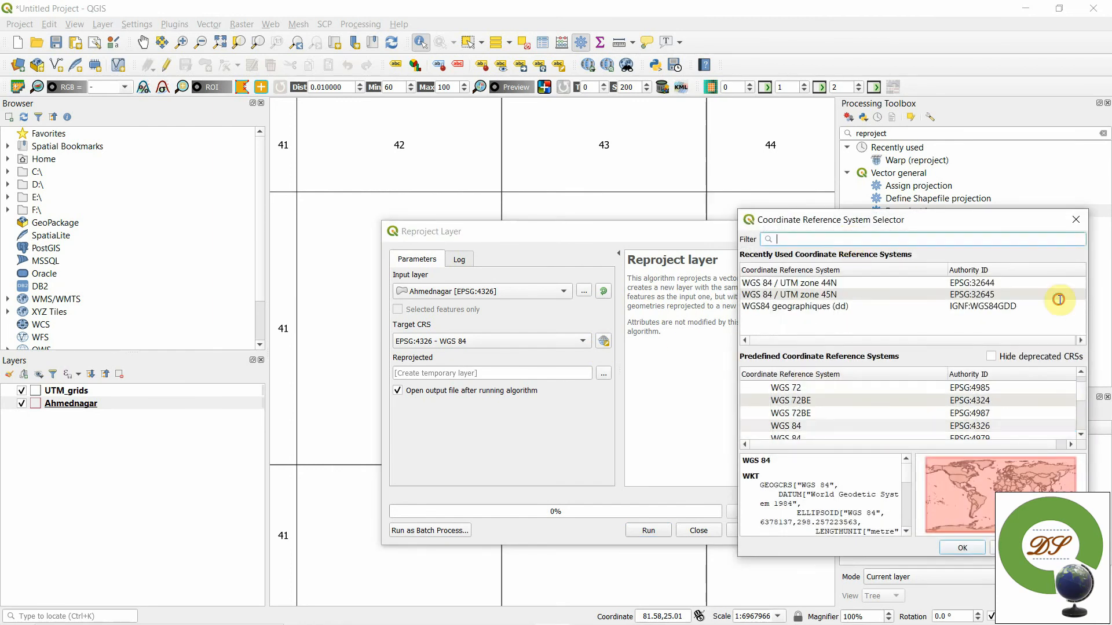
pyautogui.write('ut')
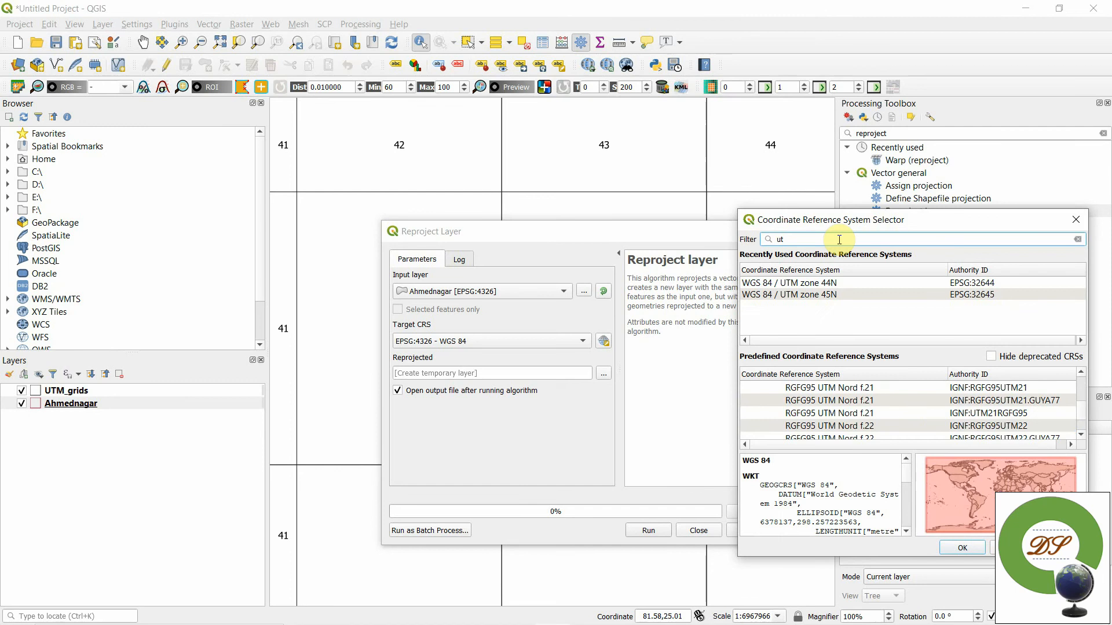
pyautogui.write('m 43')
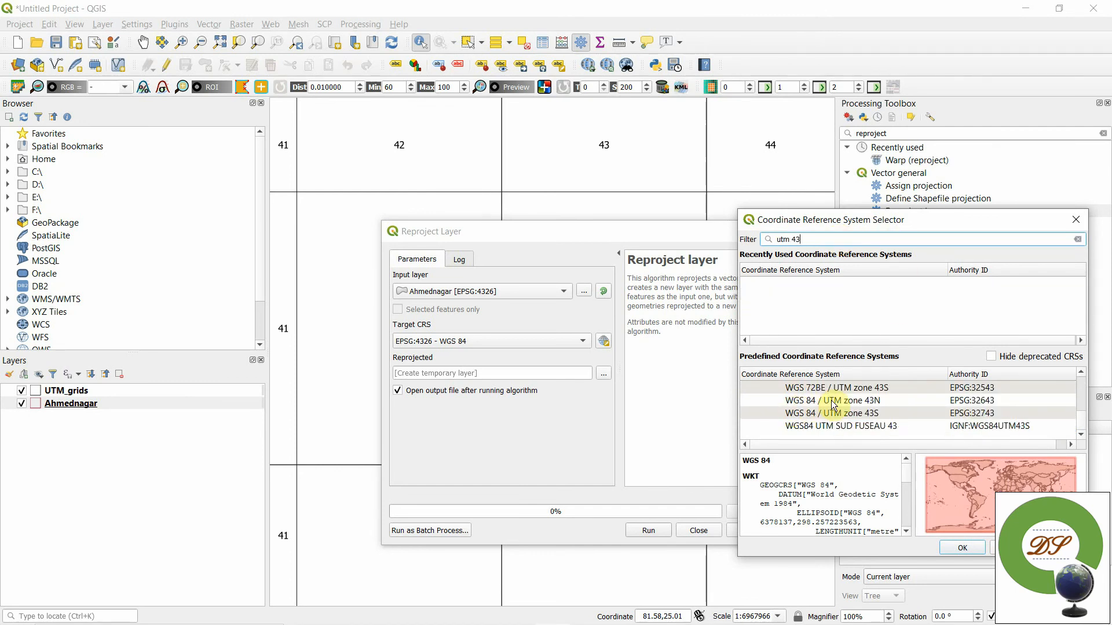
pyautogui.click(880, 402)
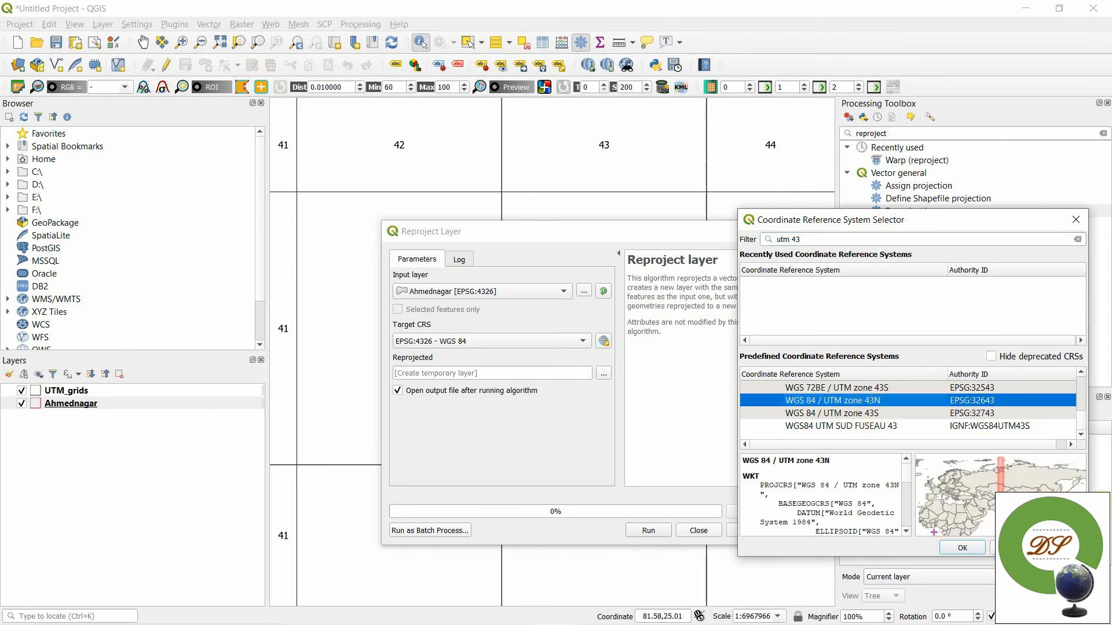
pyautogui.click(963, 548)
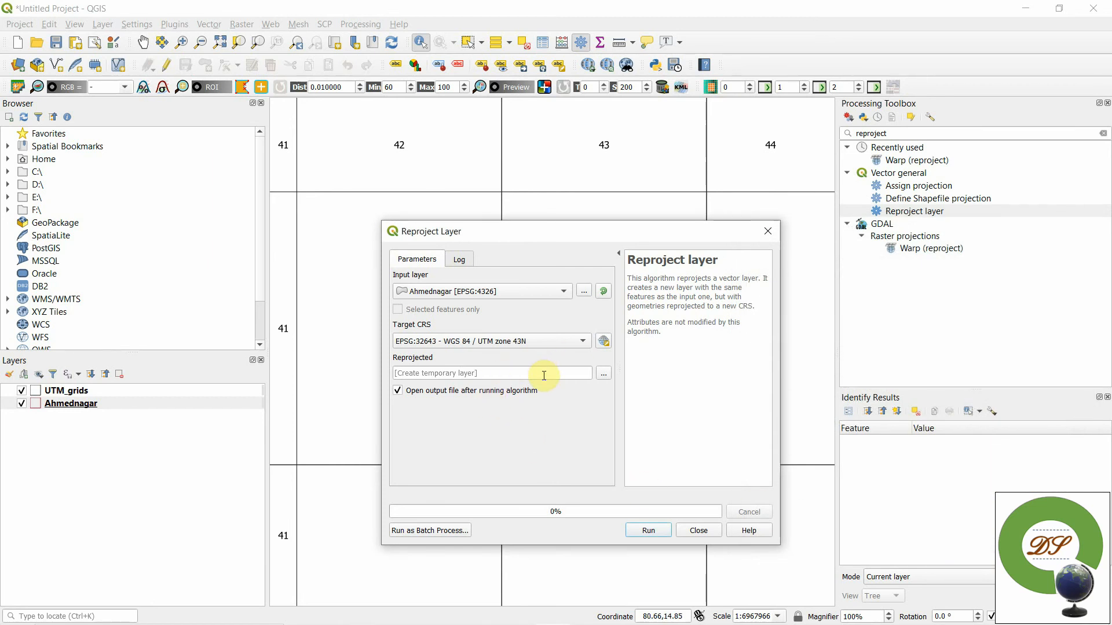
pyautogui.click(648, 530)
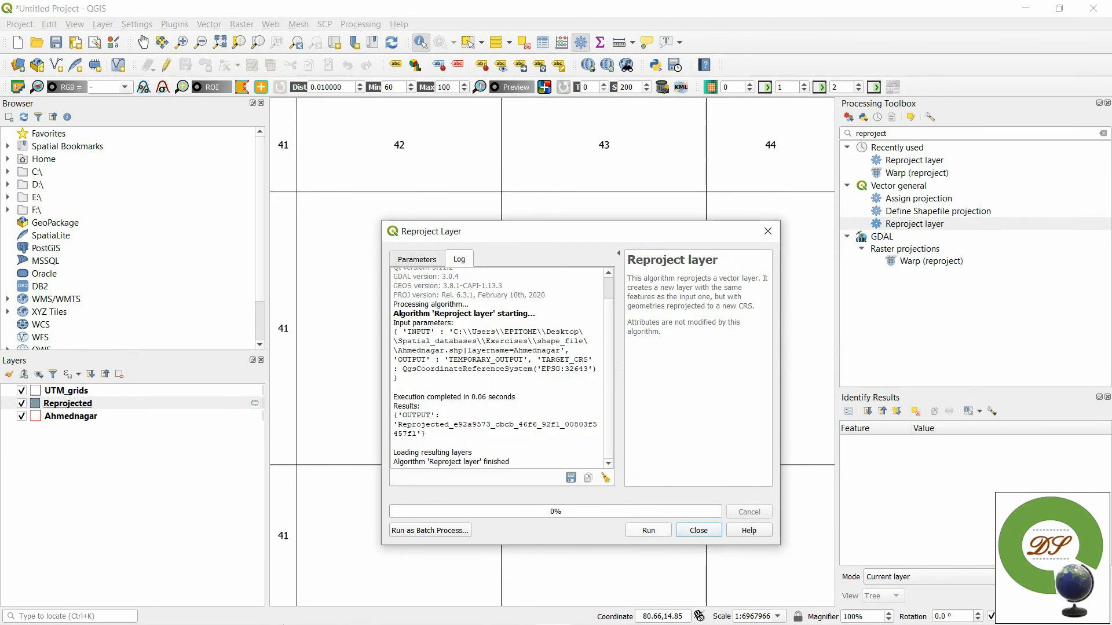
pyautogui.click(718, 532)
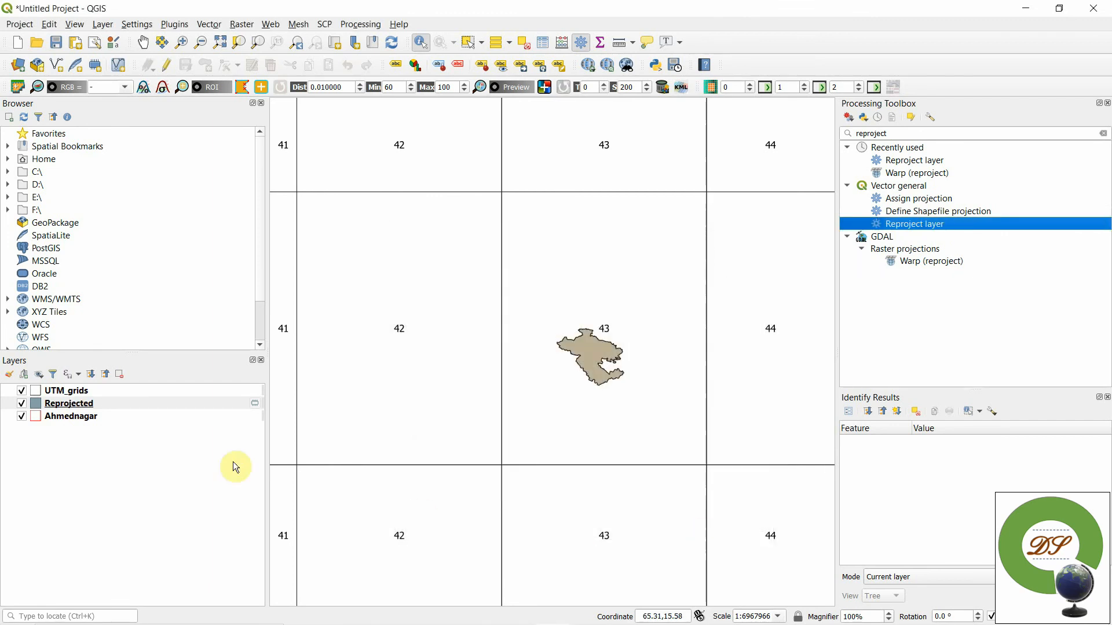
# - Hide the Ahmednagar and UTM_grids layers, leaving only the Reprojected layer displayed
pyautogui.click(31, 519)
pyautogui.click(22, 417)
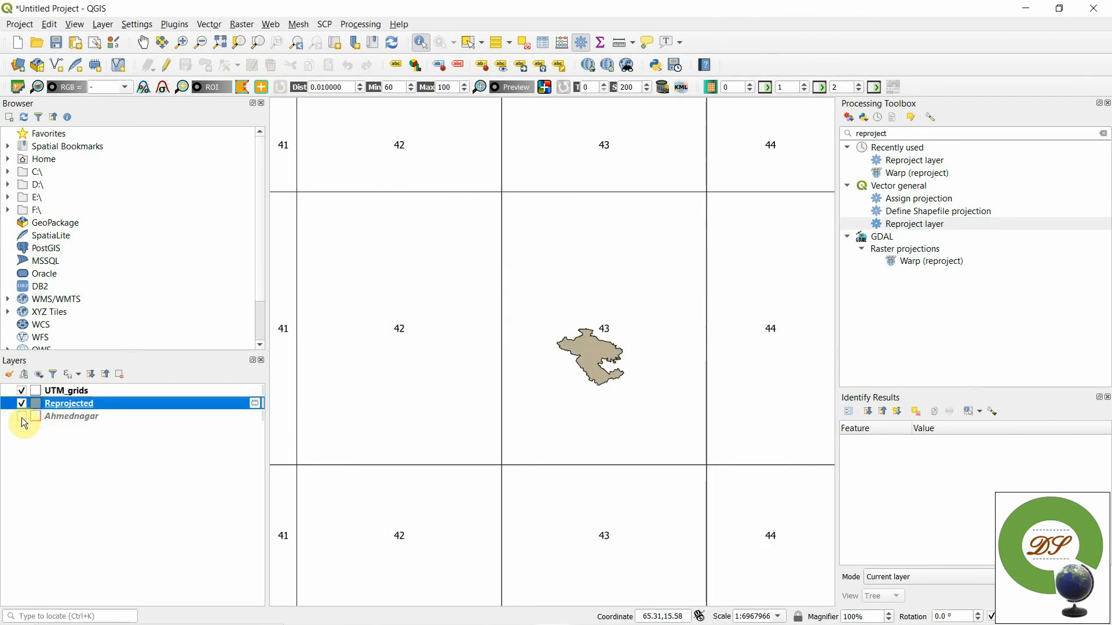
pyautogui.click(22, 392)
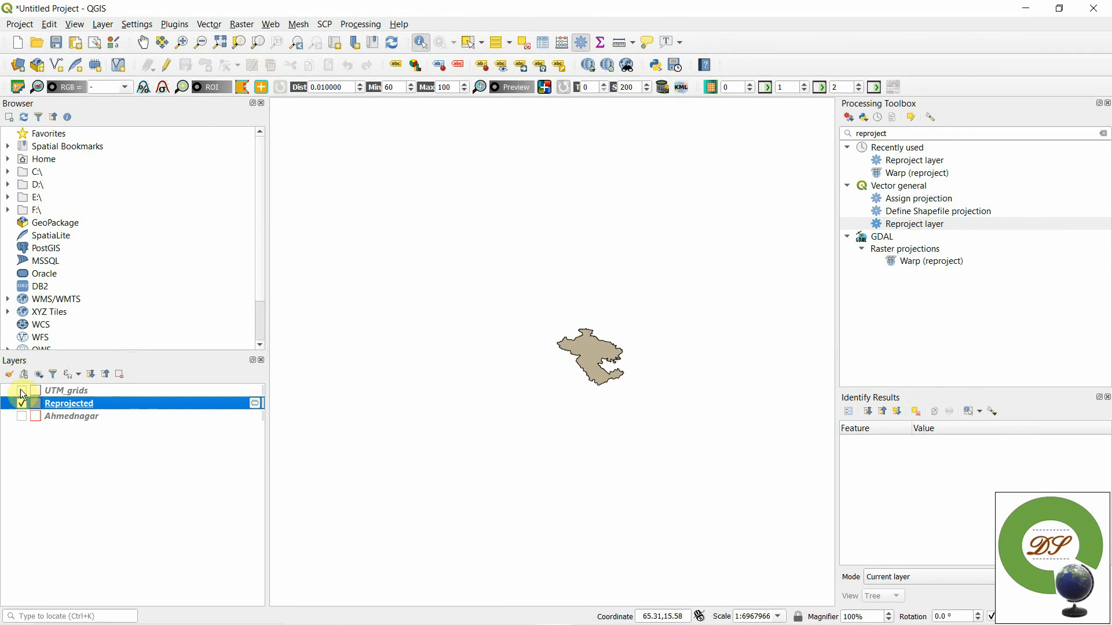
# - Examine the attribute table of the Reprojected layer and close it
pyautogui.rightClick(48, 405)
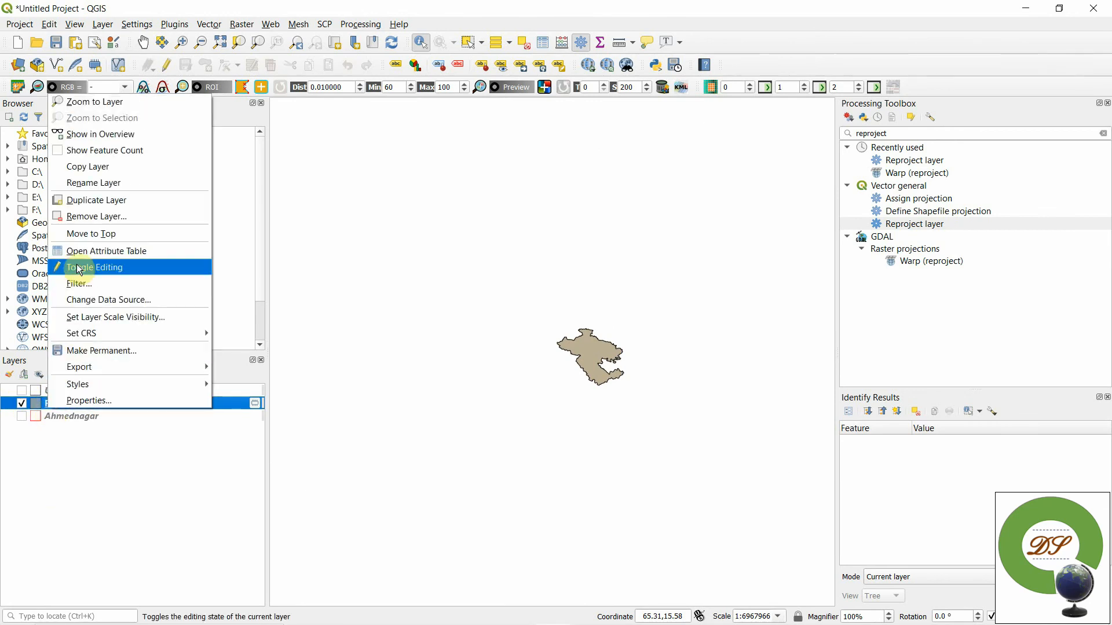
pyautogui.click(86, 251)
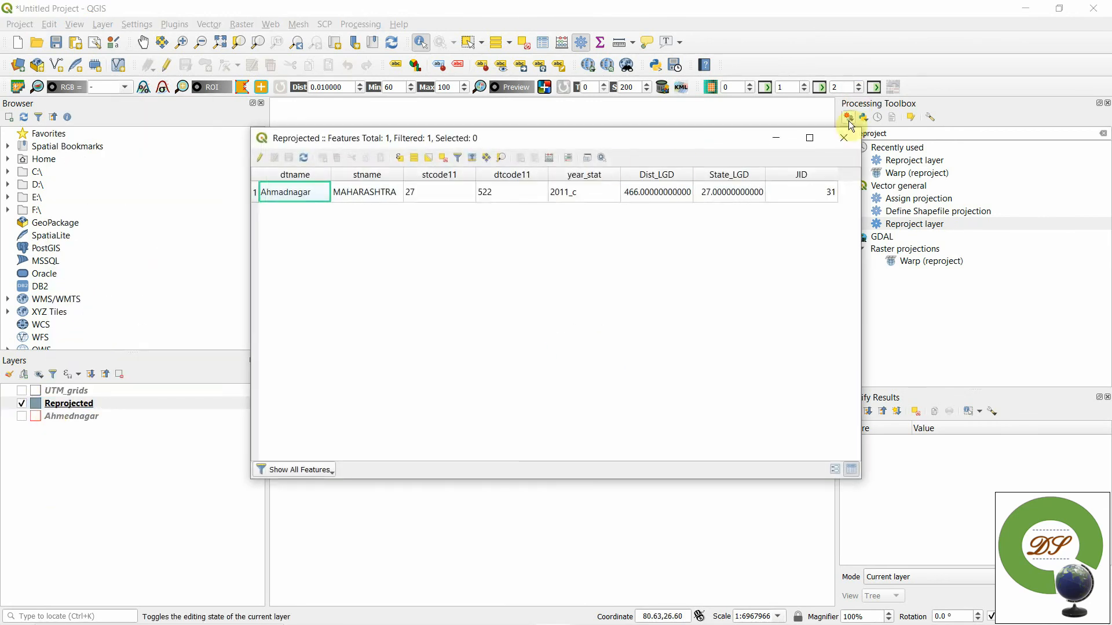
pyautogui.click(843, 138)
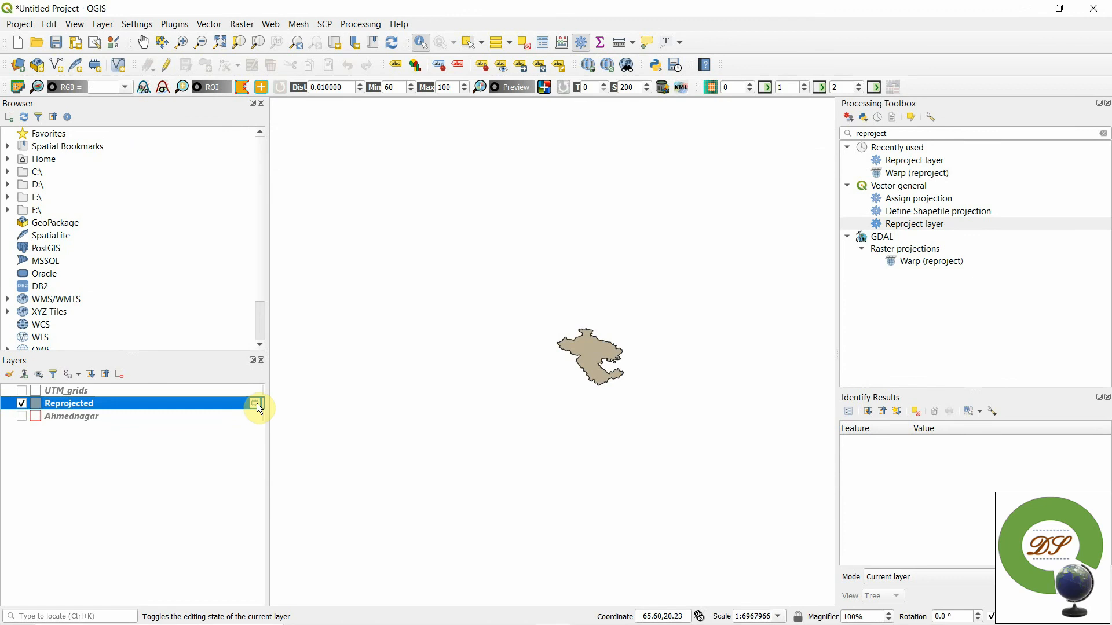
# - Export the Reprojected layer as an ESRI Shapefile named Ahmednagar_utm in the shape_file folder, keeping EPSG:32643, and add it to the map
pyautogui.rightClick(75, 407)
pyautogui.moveTo(111, 369)
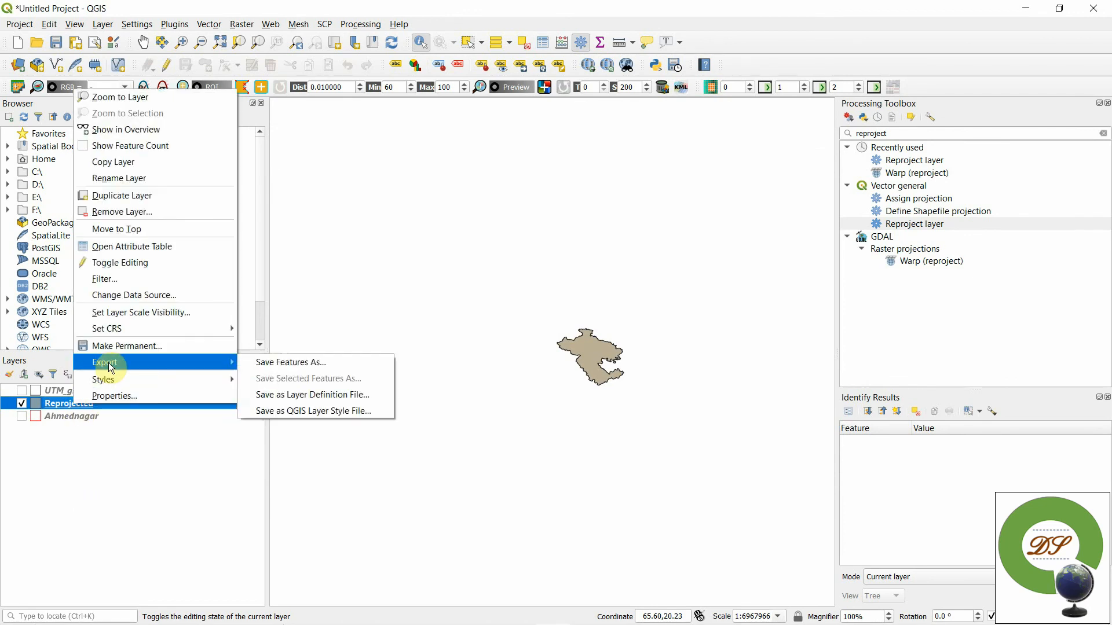
pyautogui.click(291, 362)
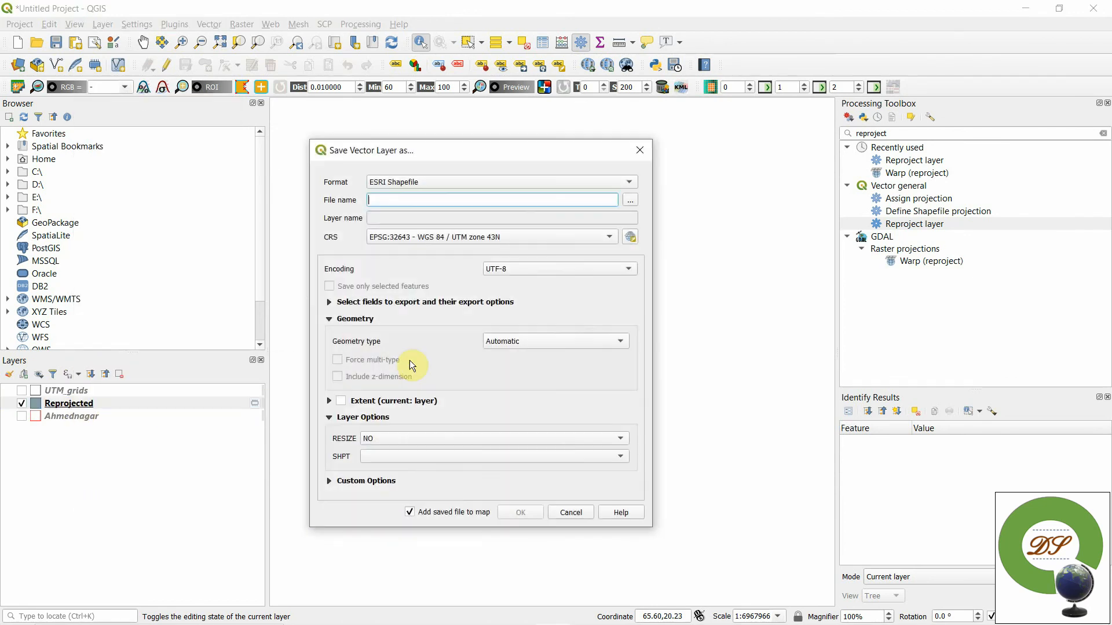
pyautogui.click(630, 202)
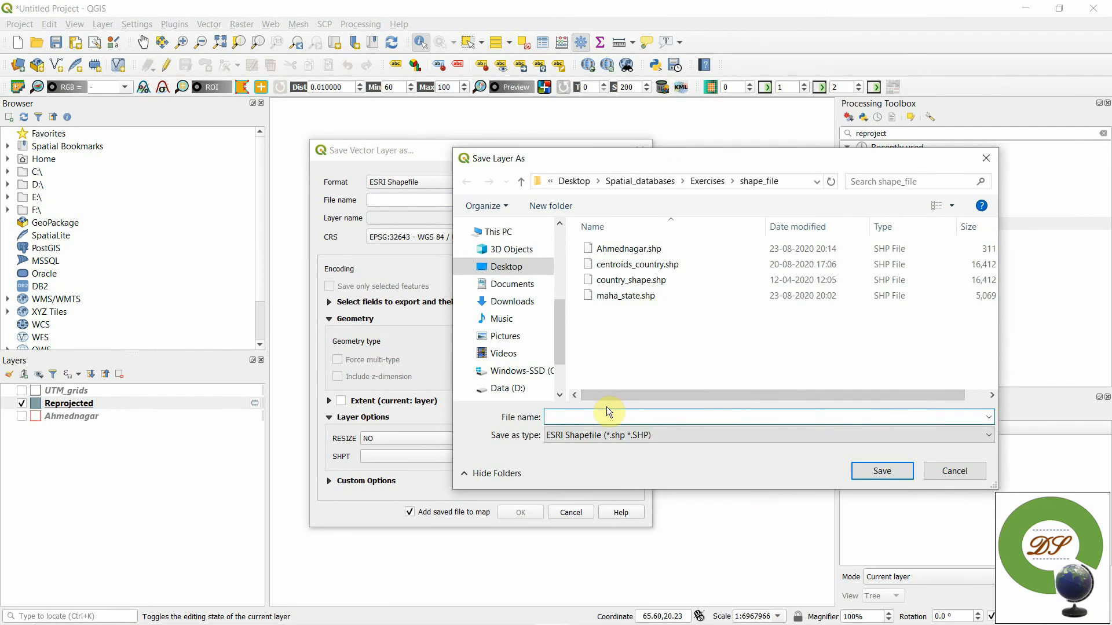
pyautogui.write('Ahme')
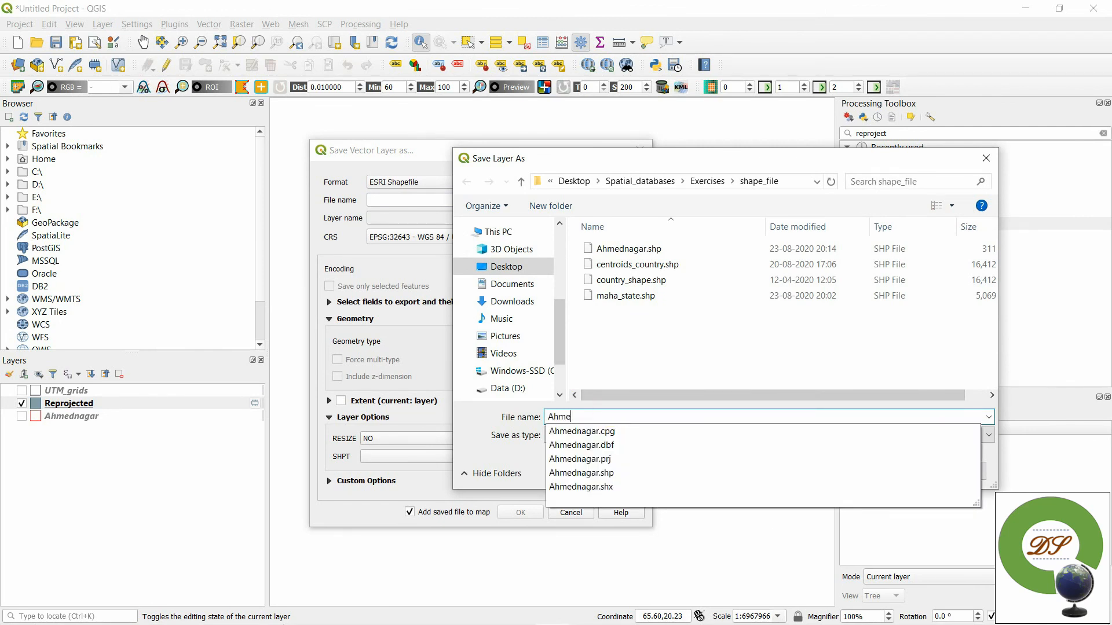
pyautogui.write('dnagr')
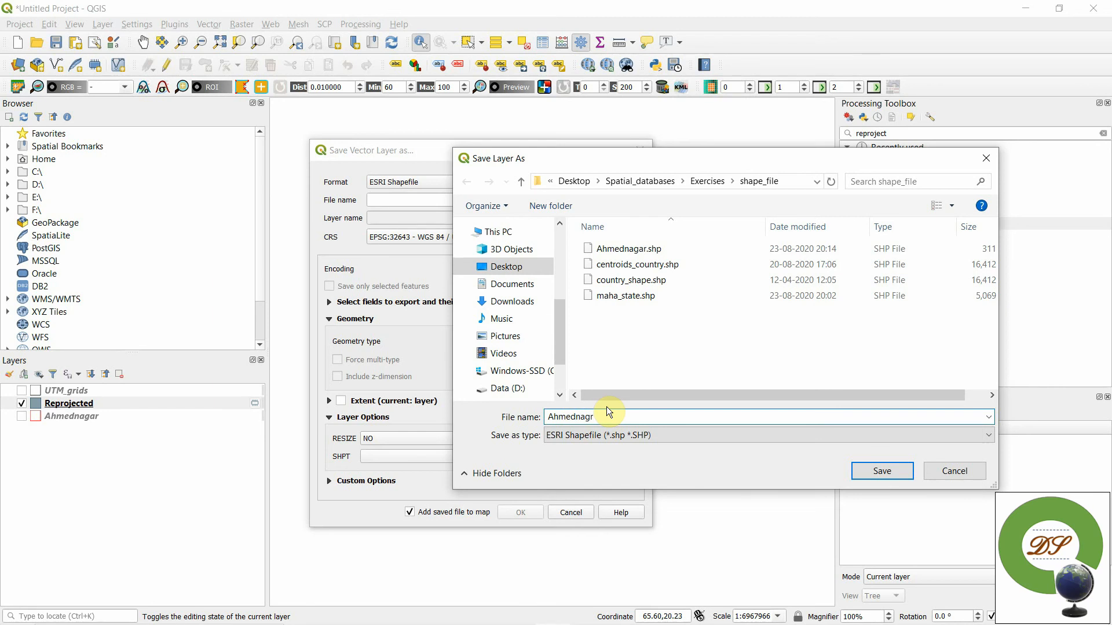
pyautogui.press('BackSpace')
pyautogui.write('ar_')
pyautogui.write('utn')
pyautogui.press('Return')
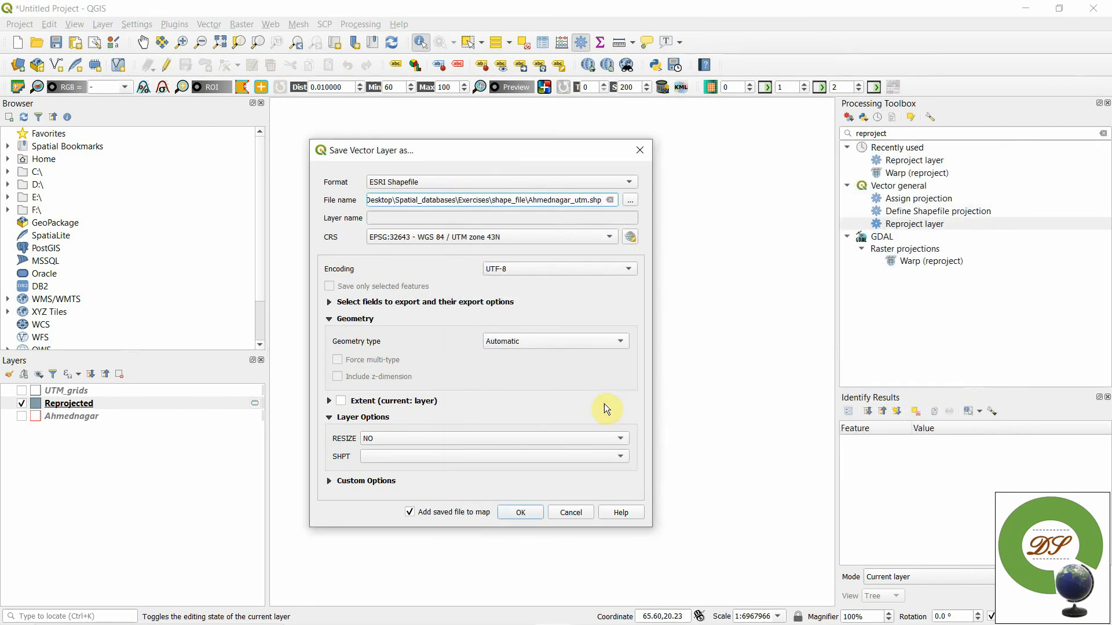
pyautogui.click(528, 520)
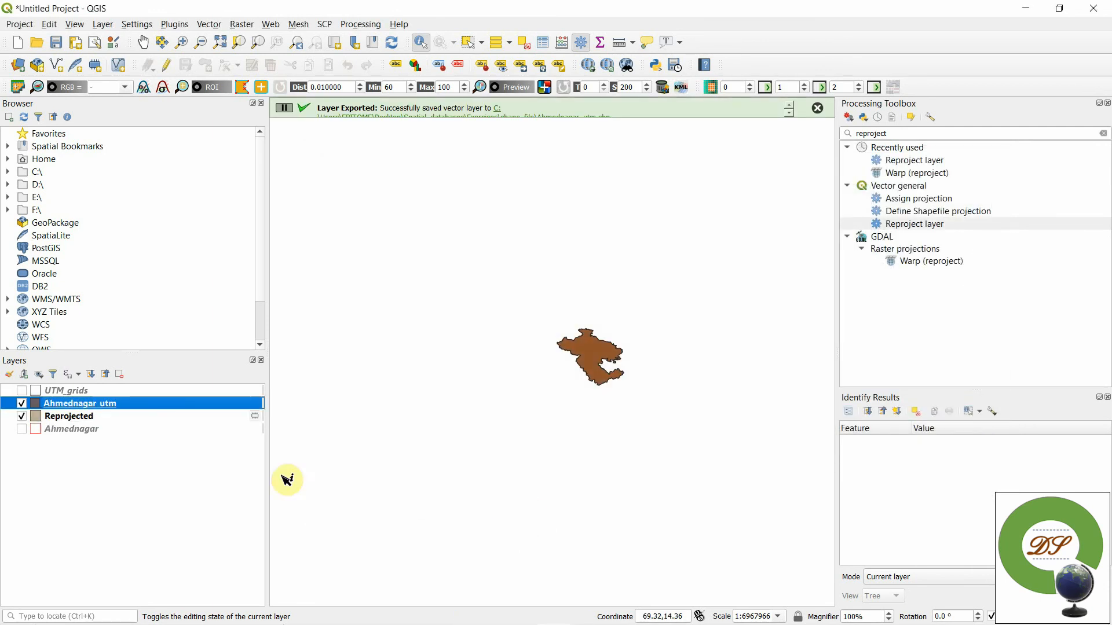
# - Remove the temporary Reprojected layer and the original Ahmednagar layer from the project
pyautogui.rightClick(52, 420)
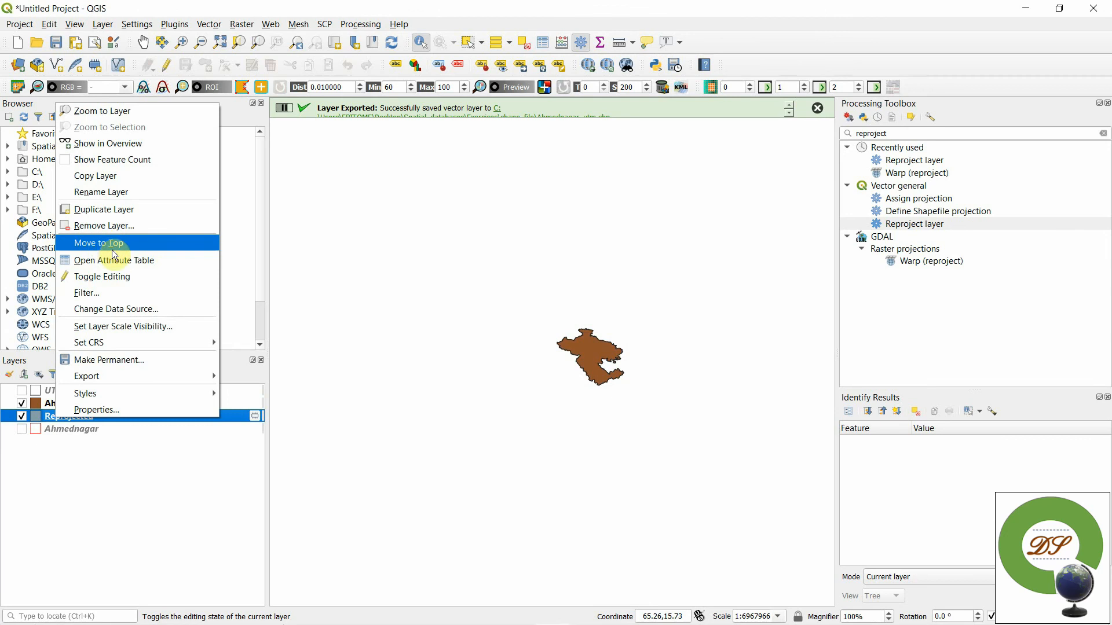
pyautogui.click(107, 232)
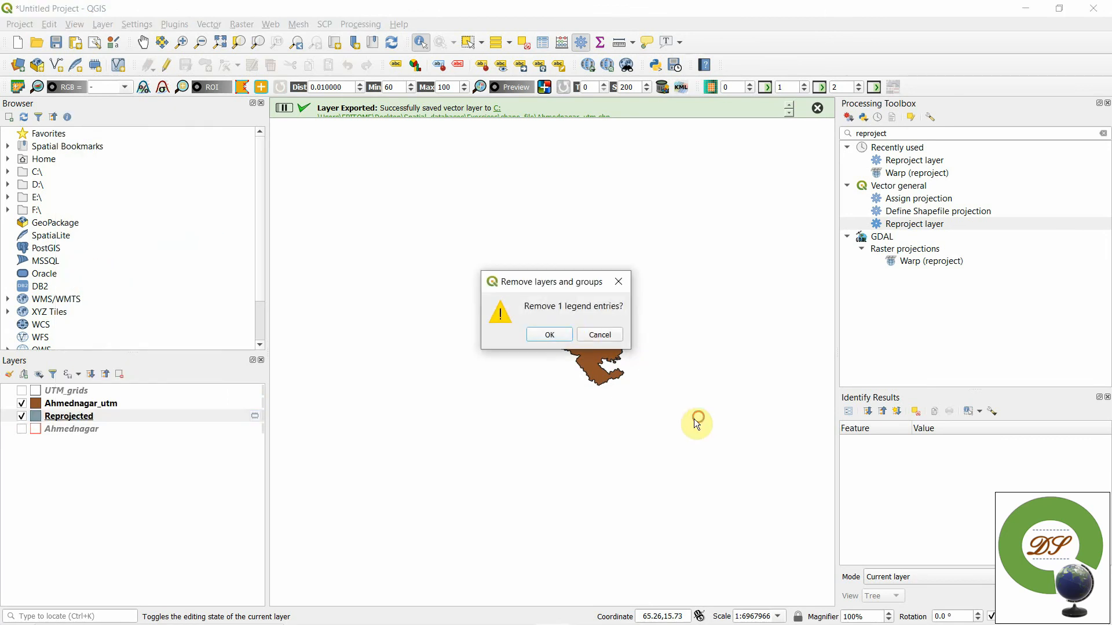
pyautogui.press('Return')
pyautogui.rightClick(53, 417)
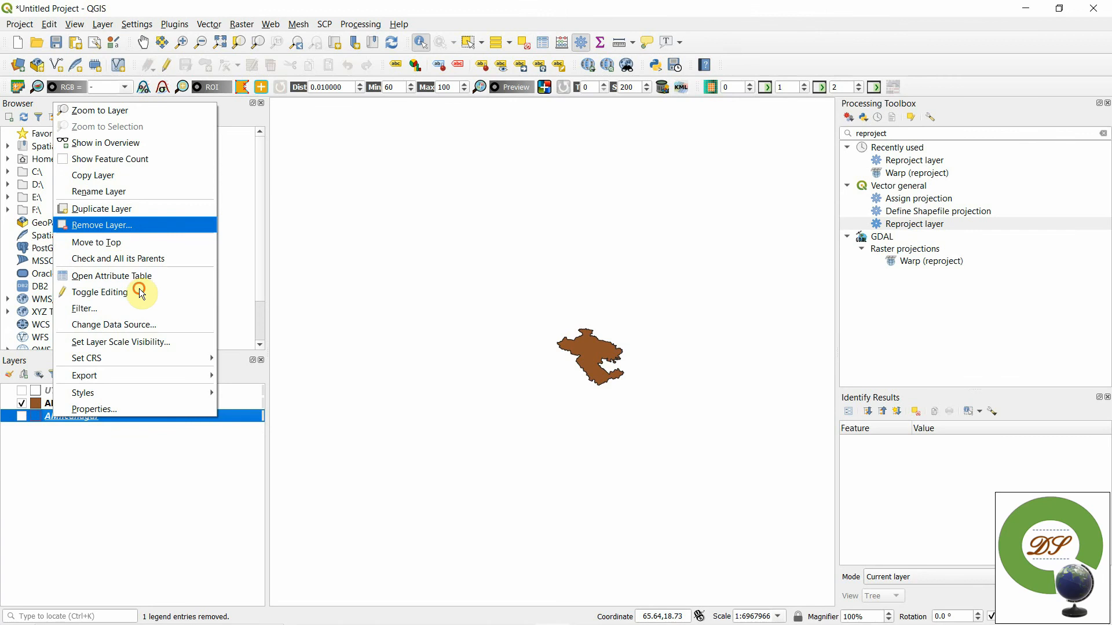
pyautogui.click(102, 225)
pyautogui.press('Return')
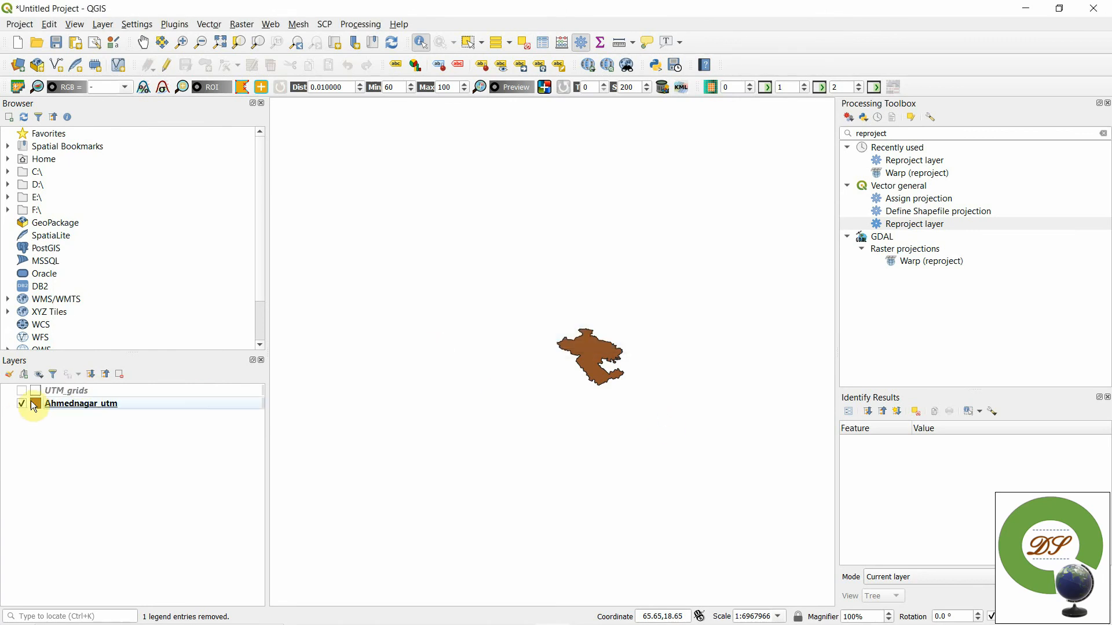
# - Remove the UTM_grids layer from the project
pyautogui.rightClick(51, 391)
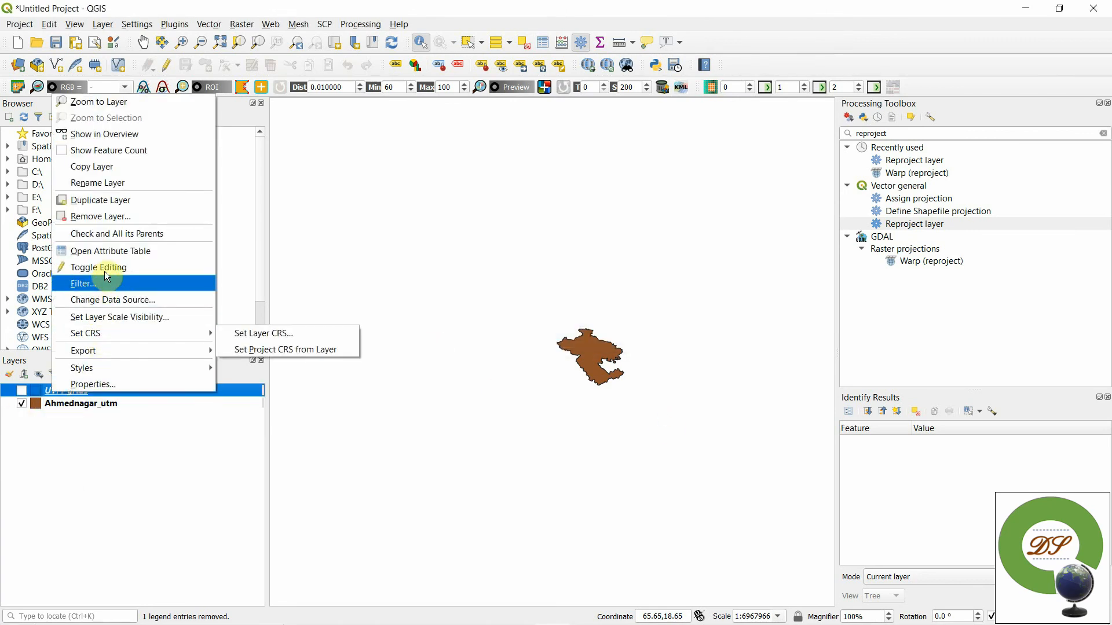
pyautogui.click(111, 219)
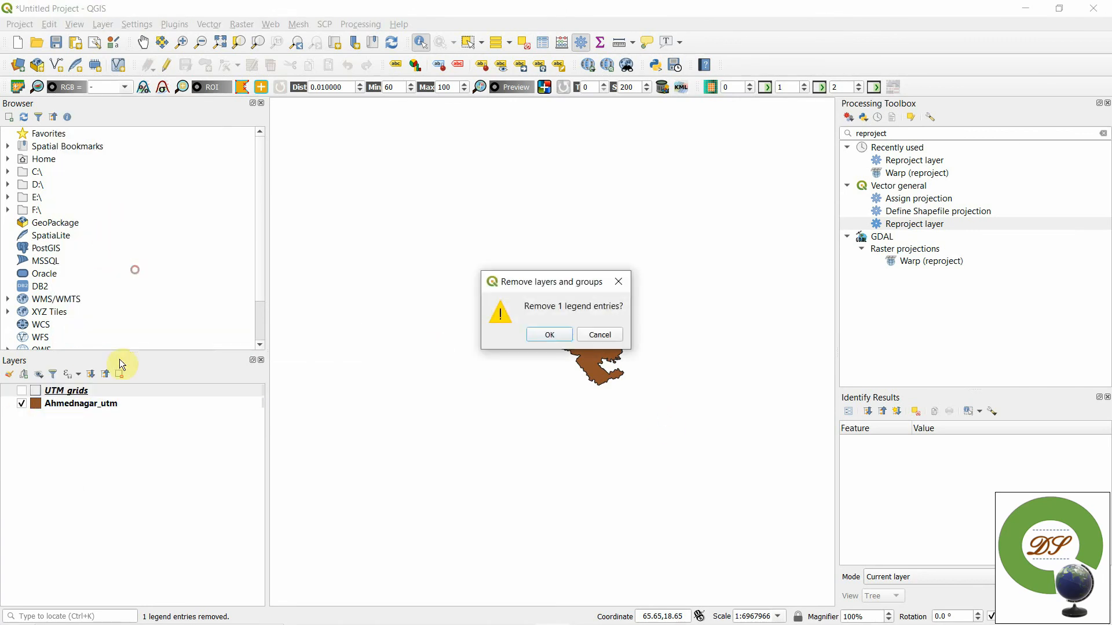
pyautogui.click(549, 334)
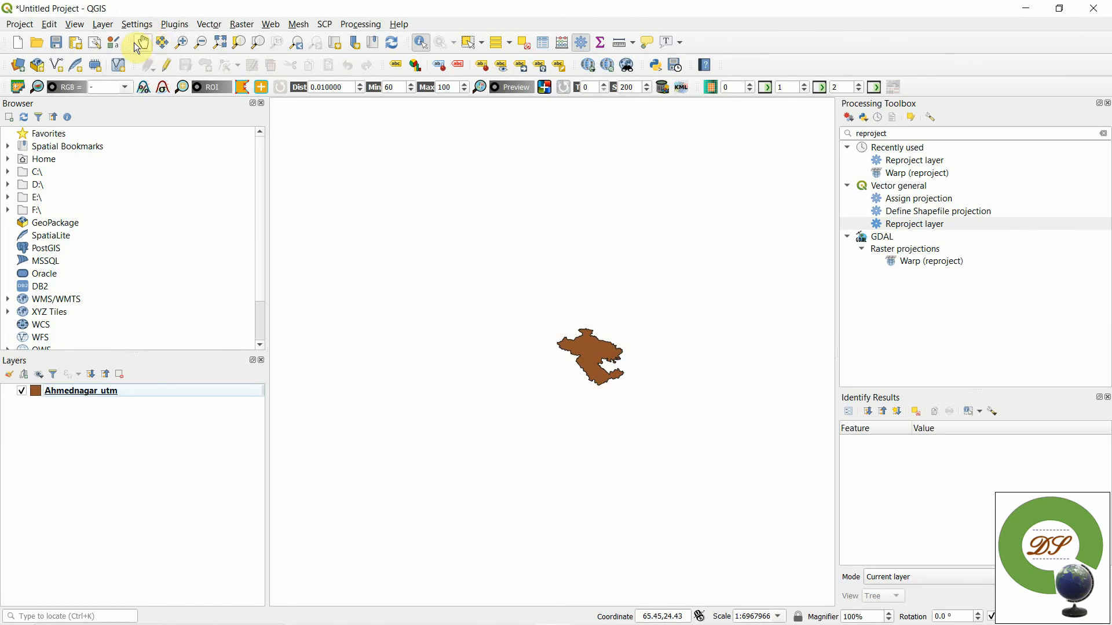
# - Change the Ahmednagar_utm layer's symbol from a simple fill to Outline: Simple line
pyautogui.scroll(1, 730, 466)
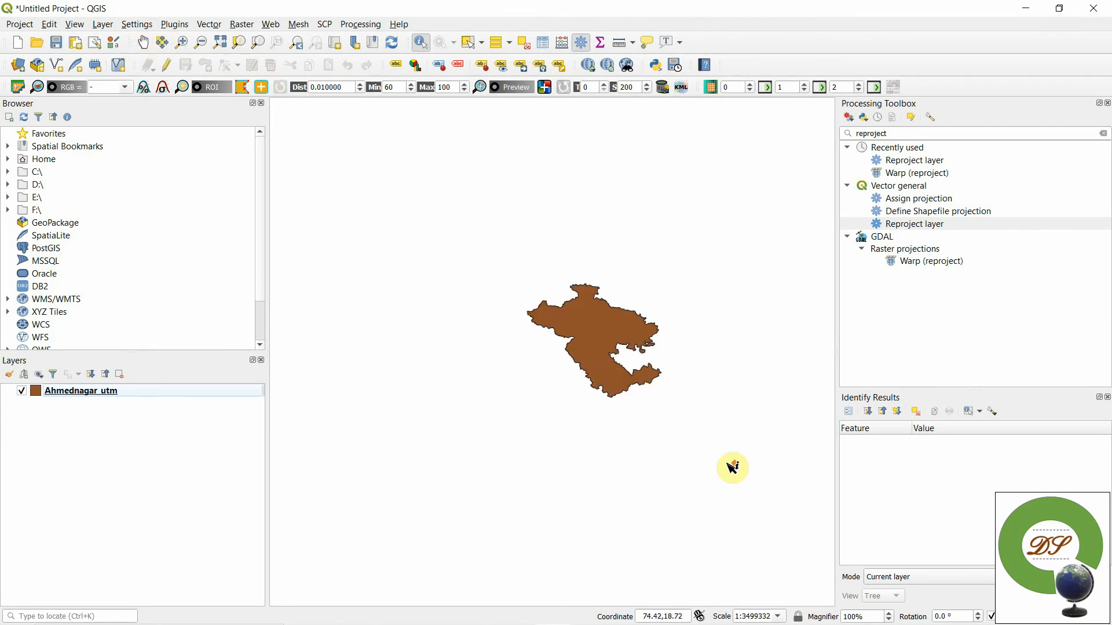
pyautogui.scroll(2, 731, 467)
pyautogui.scroll(-2, 322, 353)
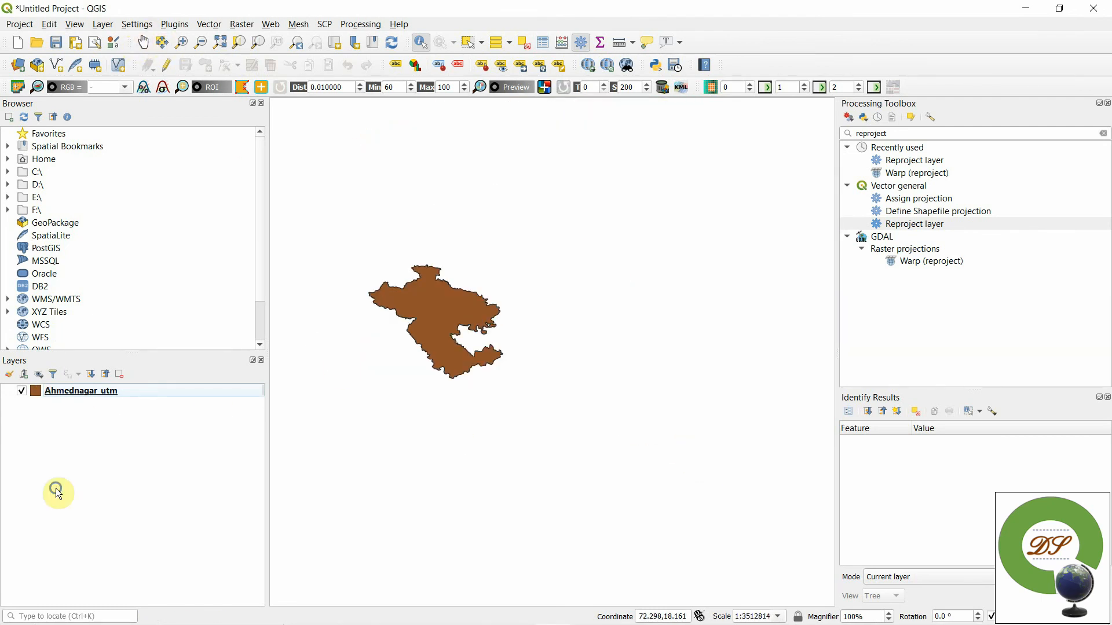
pyautogui.rightClick(50, 391)
pyautogui.click(70, 386)
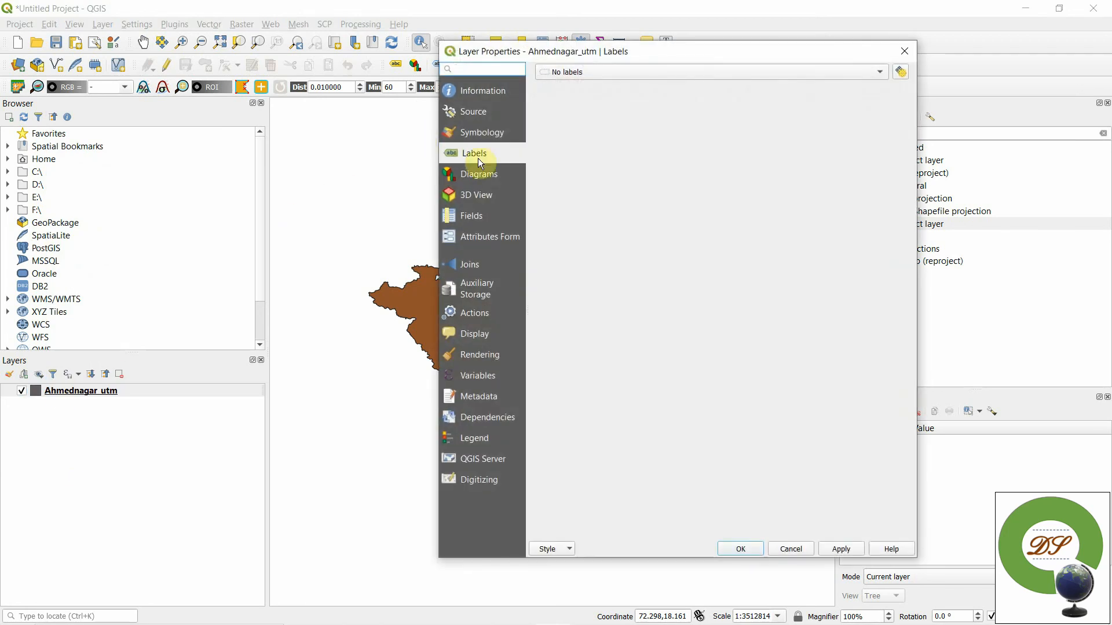
pyautogui.click(485, 134)
pyautogui.click(694, 105)
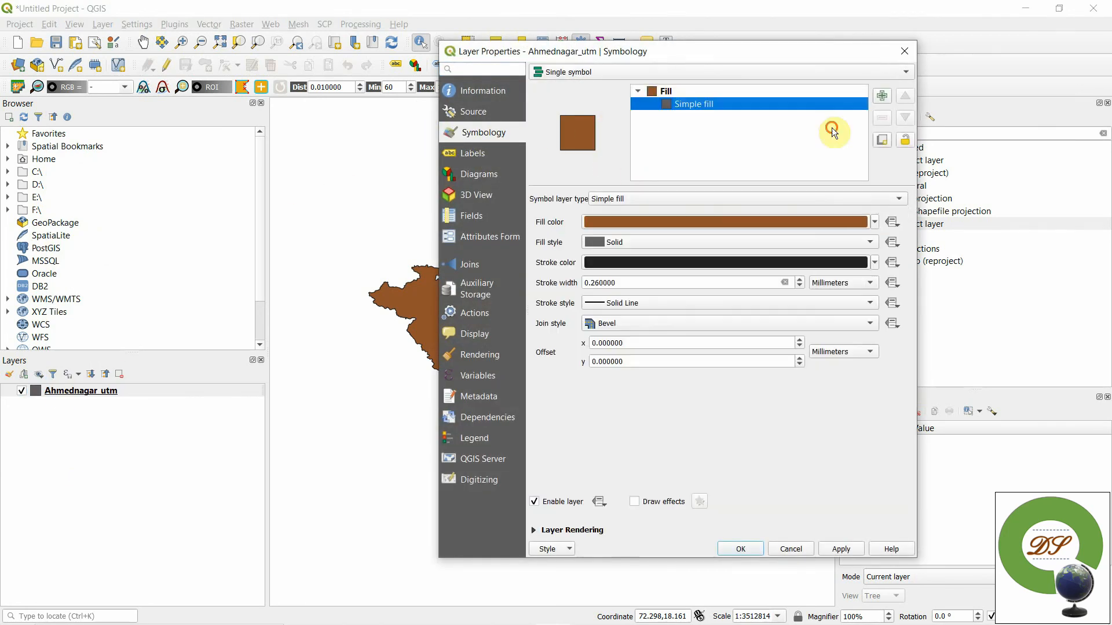
pyautogui.click(679, 206)
pyautogui.click(640, 253)
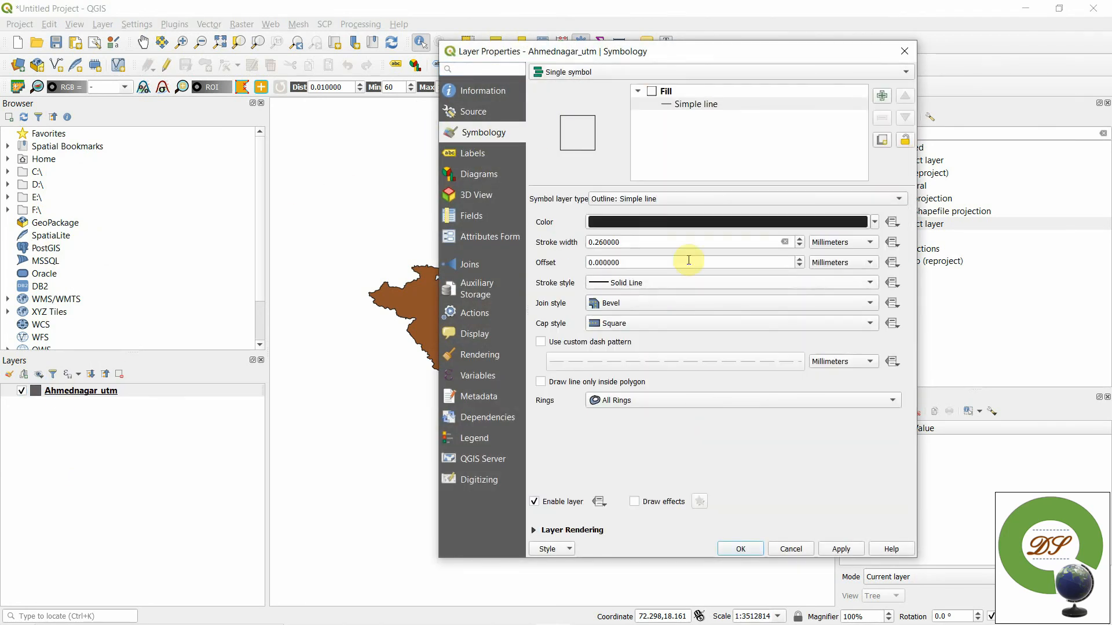
# - Set the district outline colour to red (#f12323) and apply the layer styling
pyautogui.click(682, 224)
pyautogui.click(745, 333)
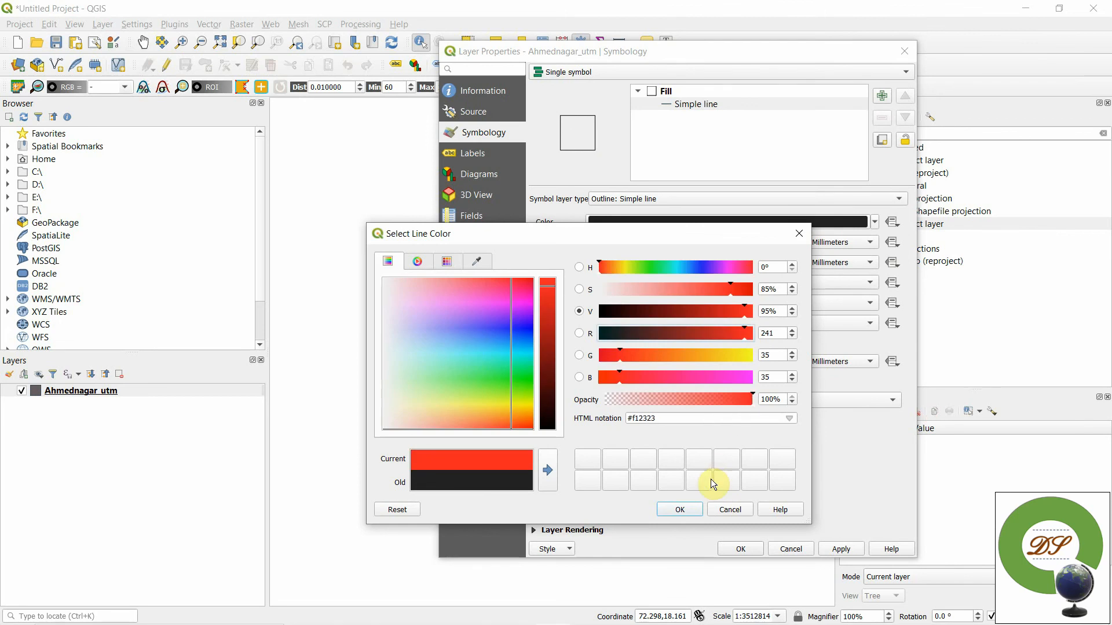
pyautogui.click(680, 510)
pyautogui.click(830, 549)
pyautogui.click(741, 549)
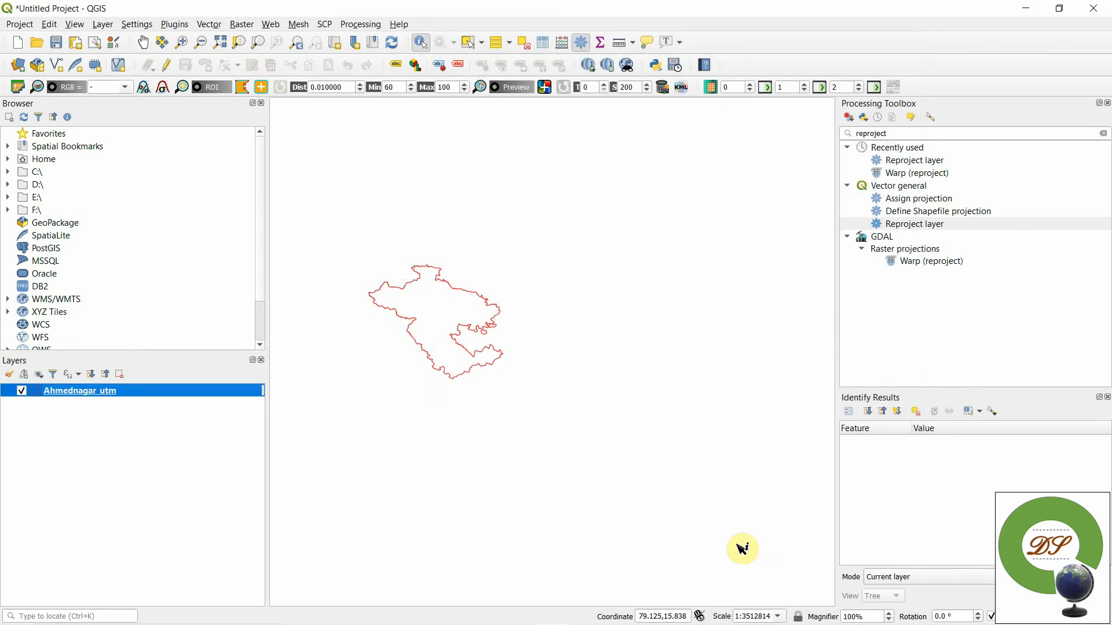
# - Find the SRTM-Downloader plugin by searching for "srtm", install it and close the plugin manager
pyautogui.scroll(2, 363, 249)
pyautogui.scroll(-1, 551, 409)
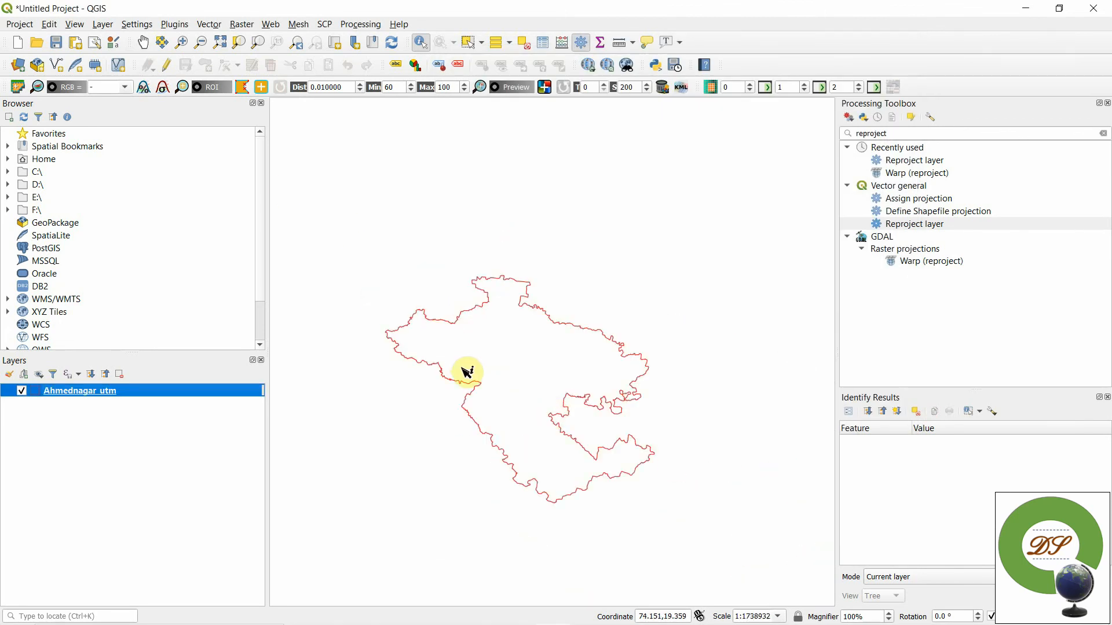
pyautogui.moveTo(467, 371); pyautogui.dragTo(476, 318)
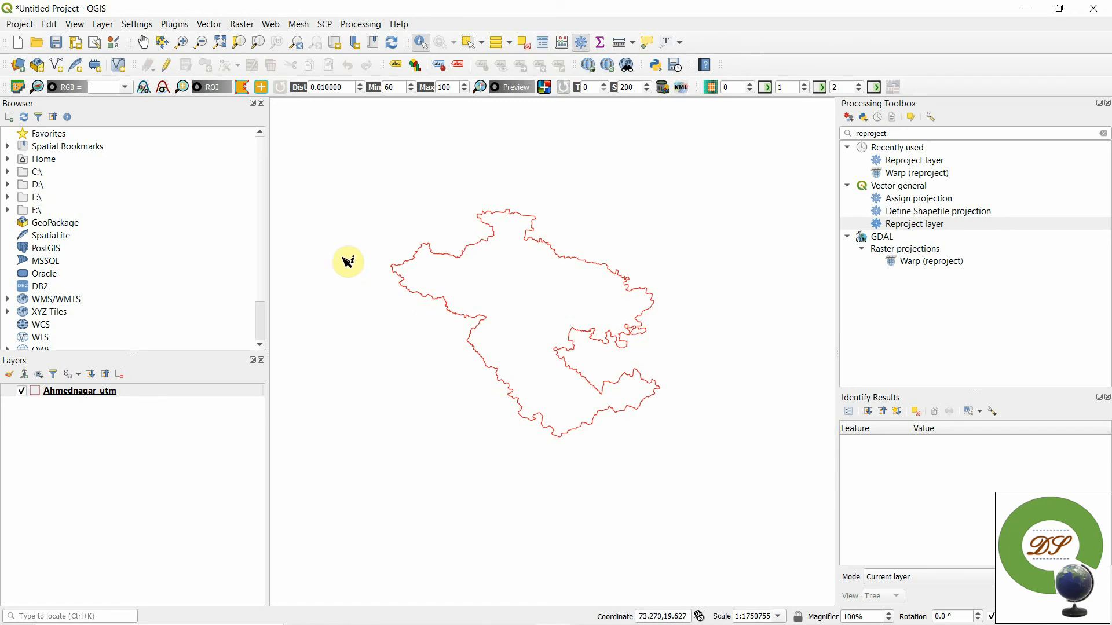
pyautogui.click(180, 27)
pyautogui.click(224, 31)
pyautogui.click(178, 26)
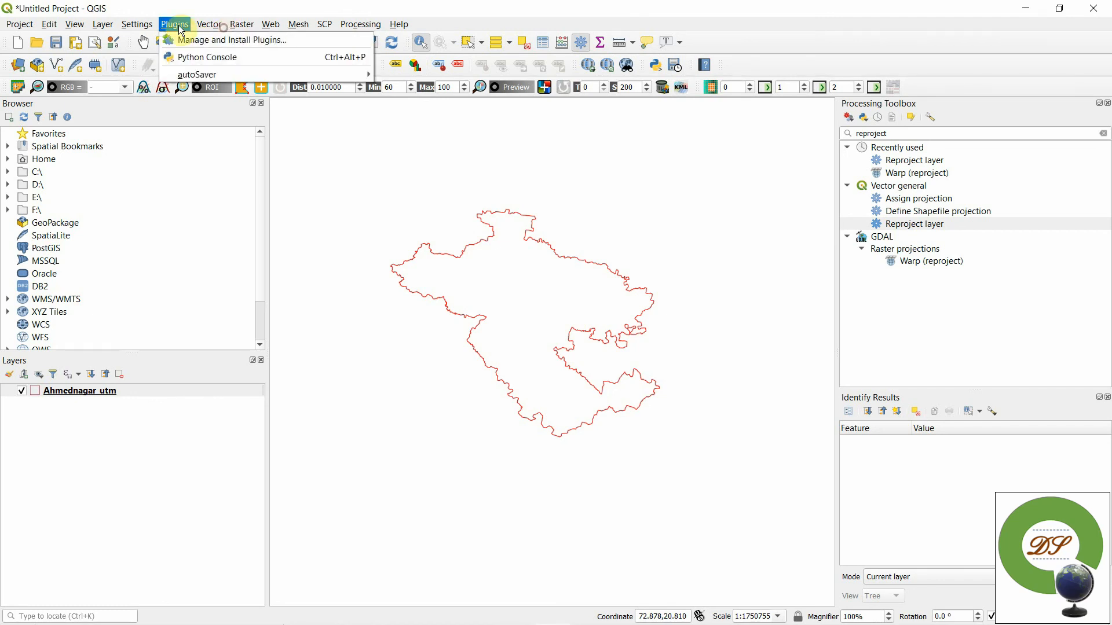
pyautogui.click(186, 42)
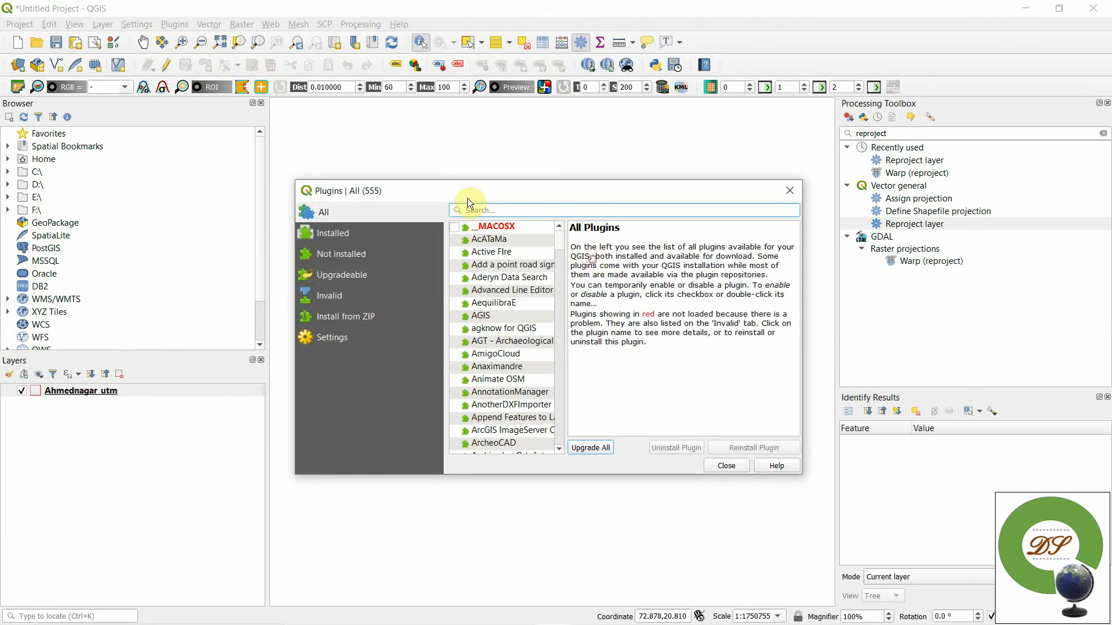
pyautogui.write('srtm')
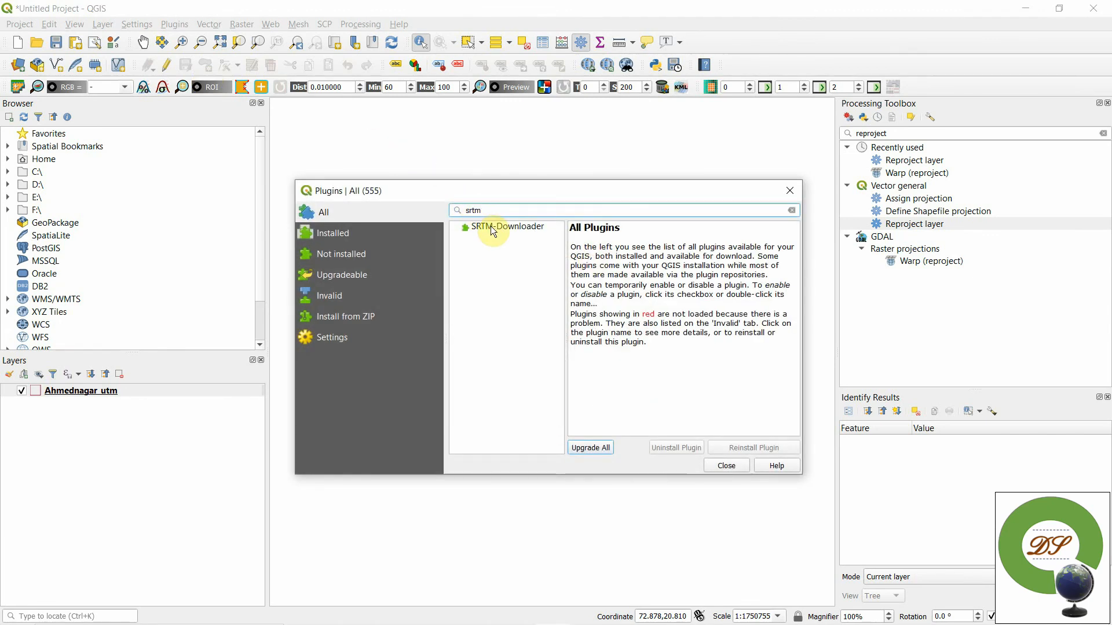
pyautogui.click(491, 226)
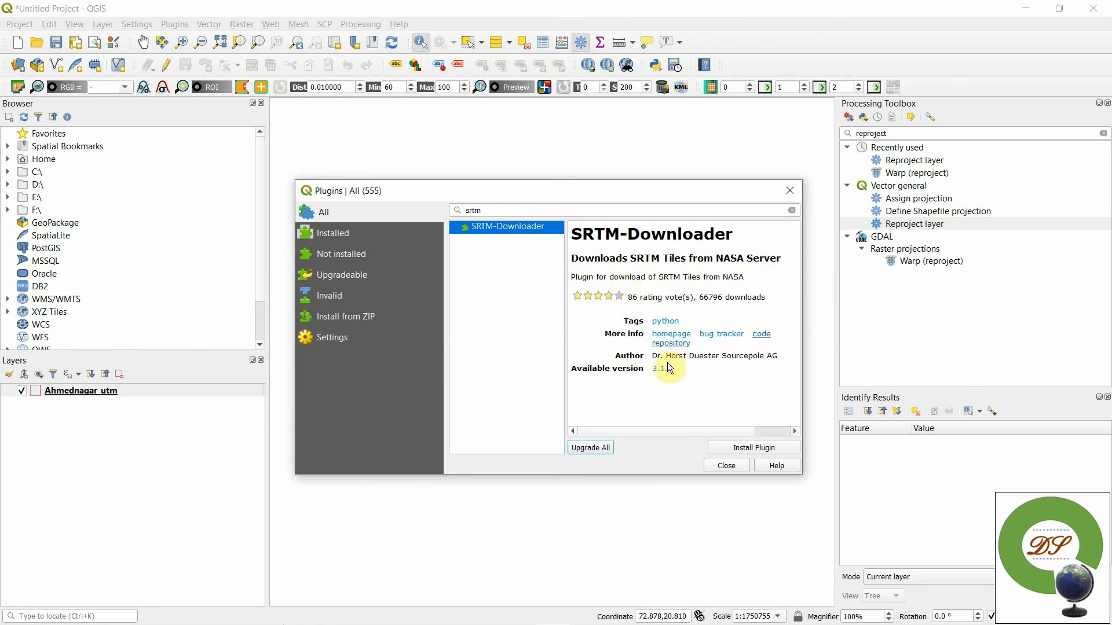
pyautogui.click(729, 449)
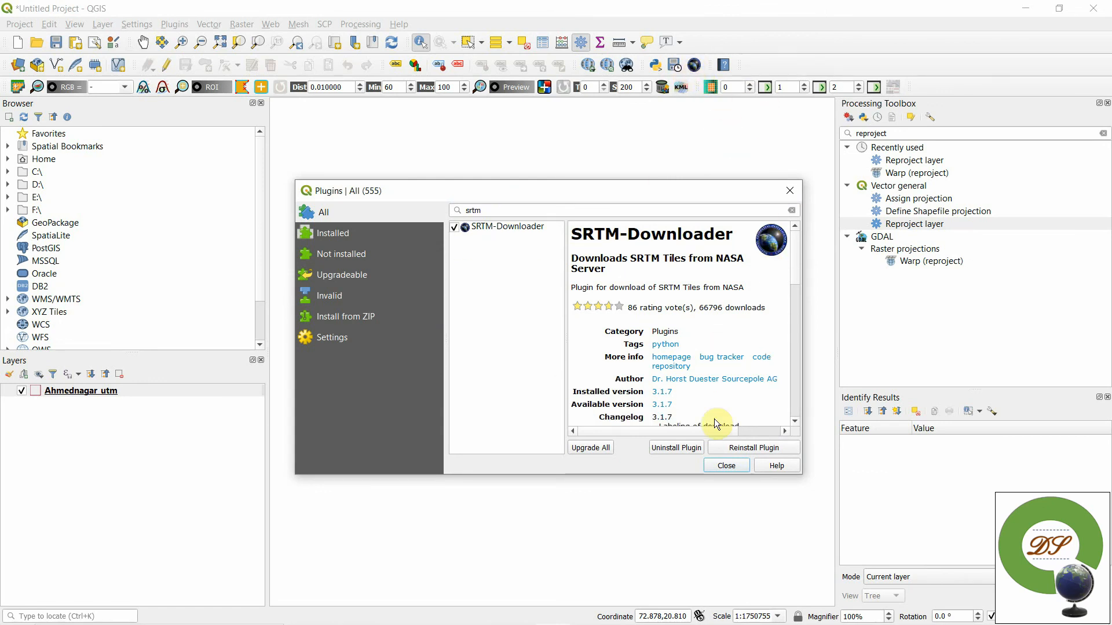
pyautogui.click(724, 467)
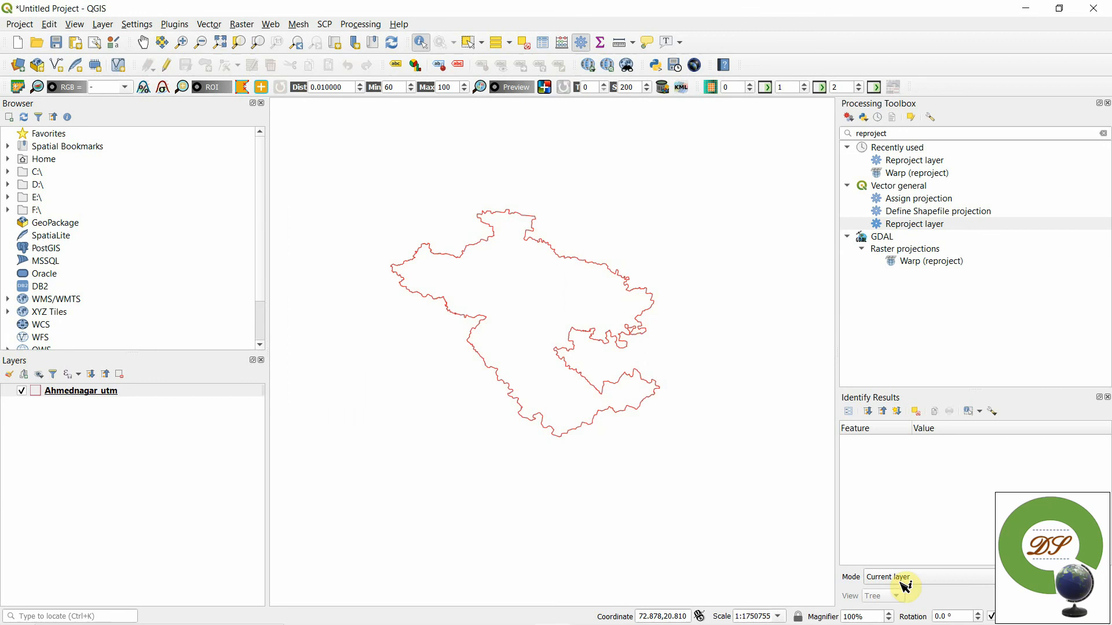
# - Open the SRTM Downloader and set its bounds from the canvas extent around the district: north 21, south 18, west 73, east 76
pyautogui.click(699, 70)
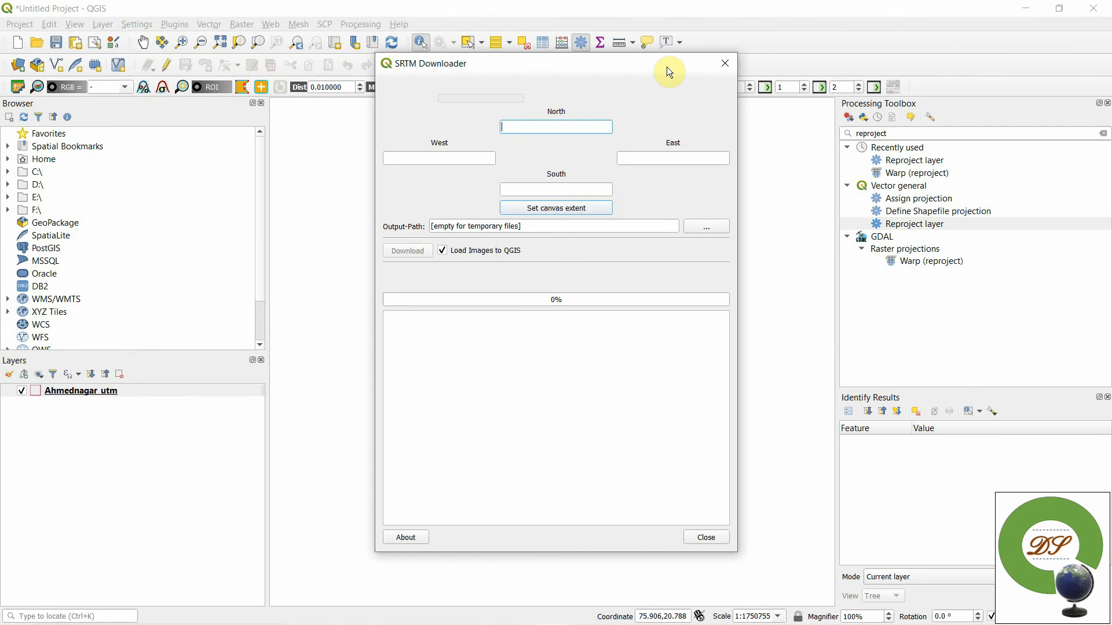
pyautogui.moveTo(666, 68); pyautogui.dragTo(1019, 47)
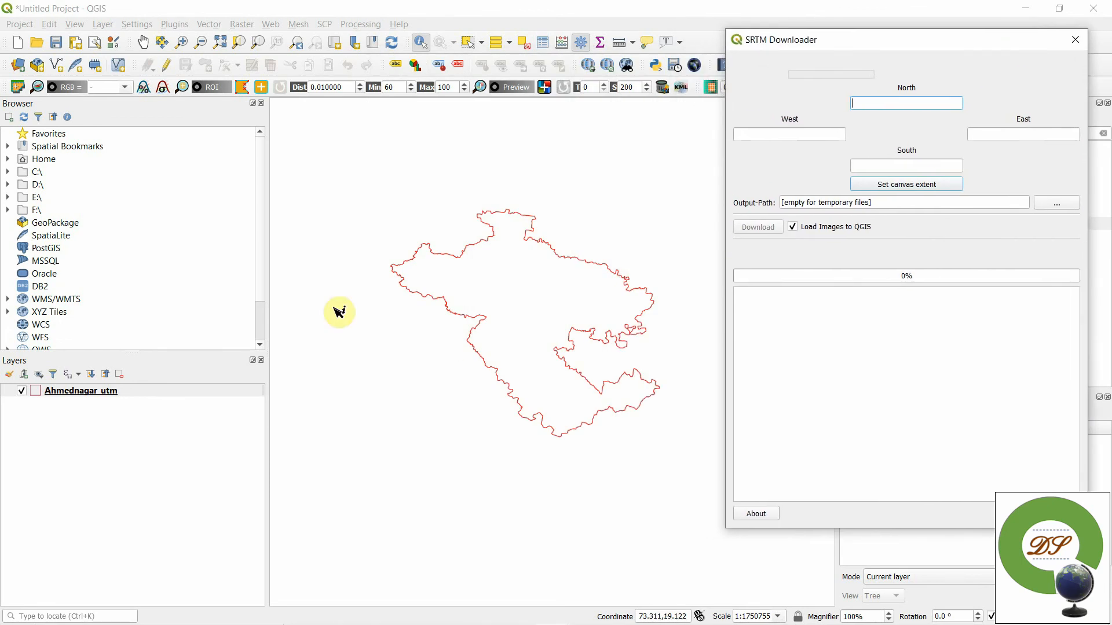
pyautogui.moveTo(349, 180); pyautogui.dragTo(731, 544)
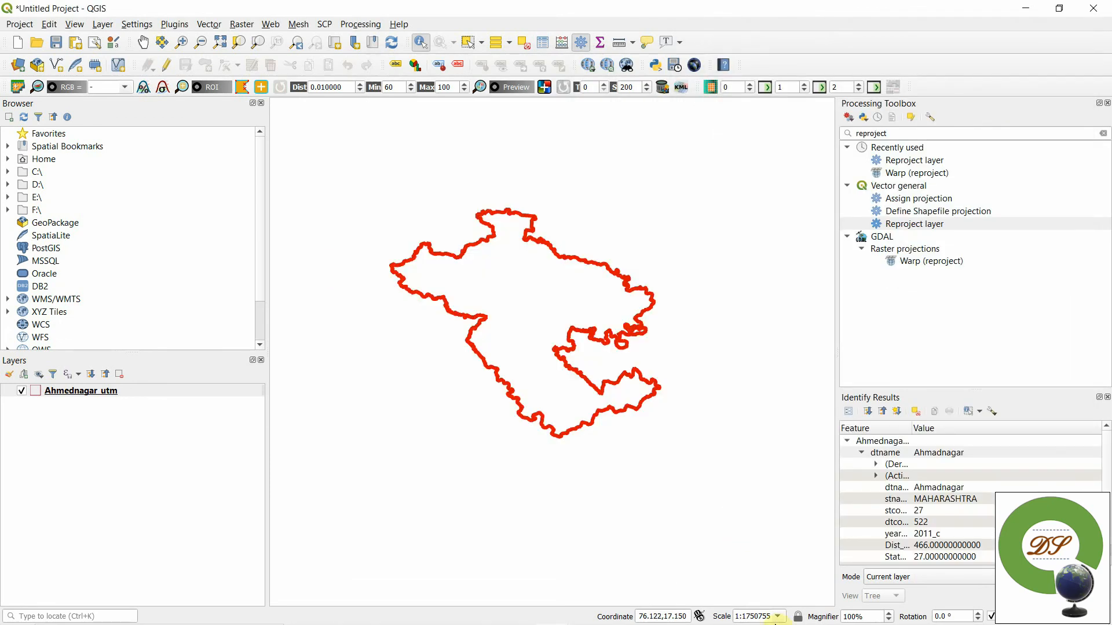
pyautogui.moveTo(760, 607)
pyautogui.click(539, 622)
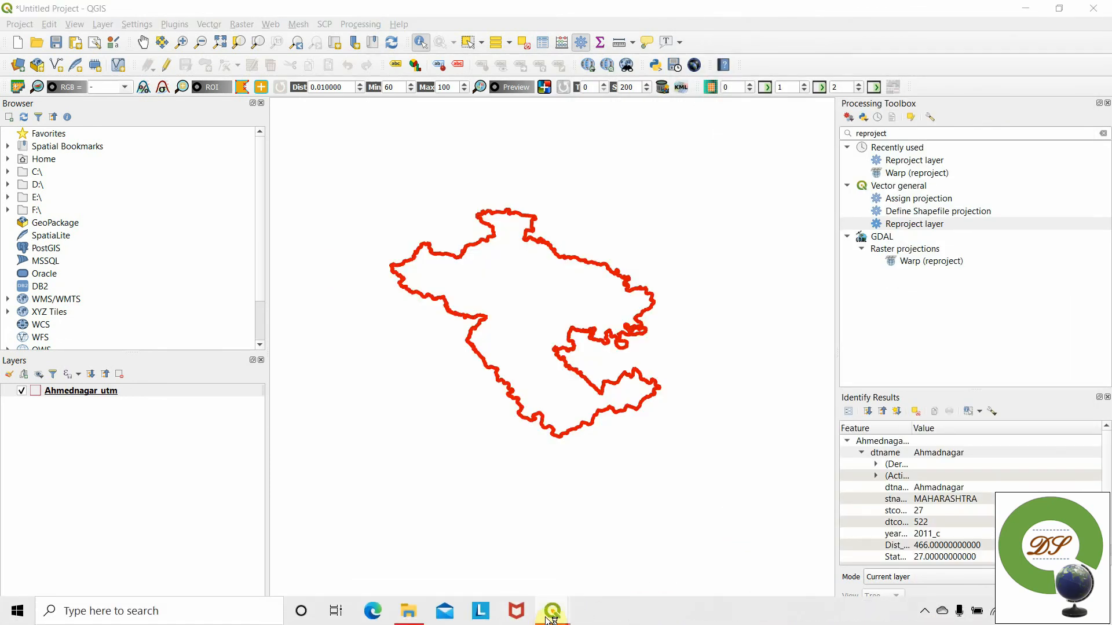
pyautogui.click(551, 615)
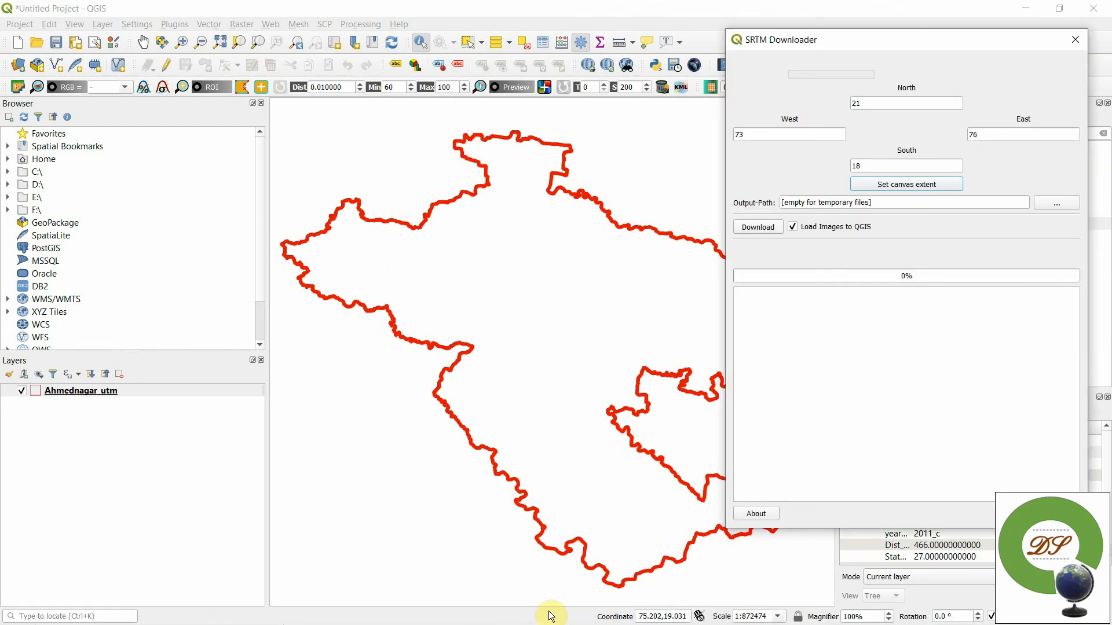
# - Start downloading the SRTM tiles for the set extent as temporary files, keeping the images set to load into the project
pyautogui.moveTo(830, 44); pyautogui.dragTo(949, 355)
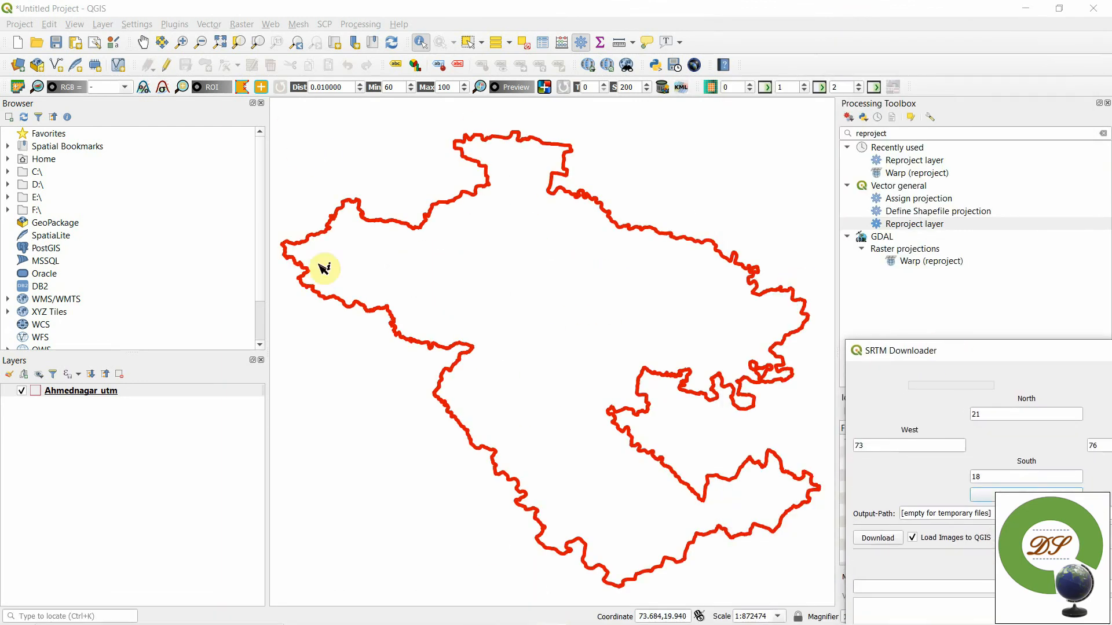
pyautogui.moveTo(922, 352); pyautogui.dragTo(612, 83)
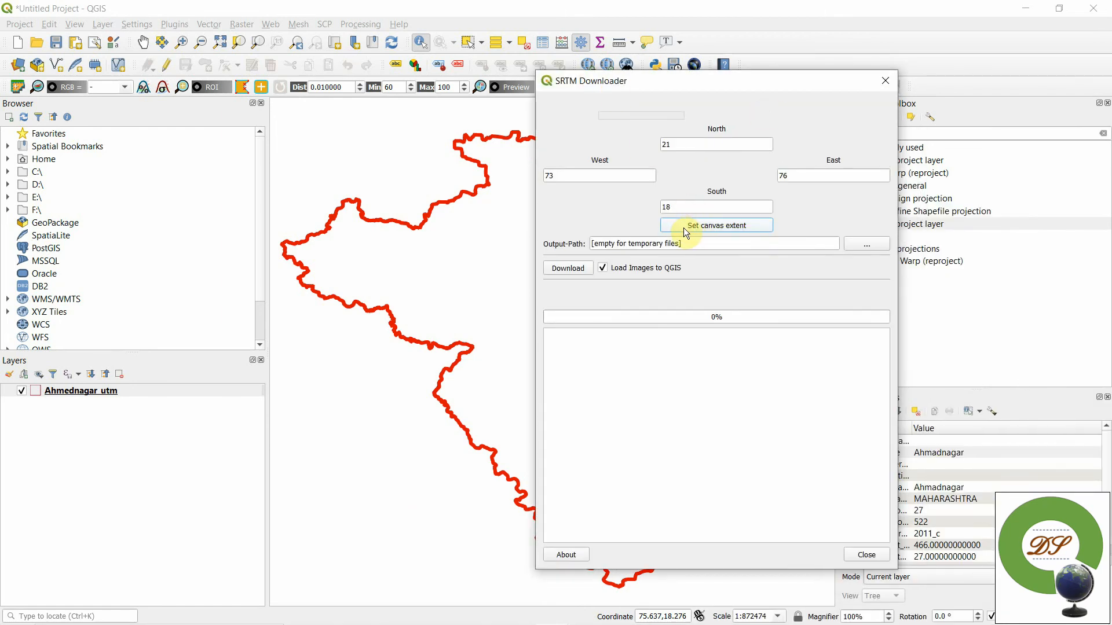
pyautogui.click(576, 269)
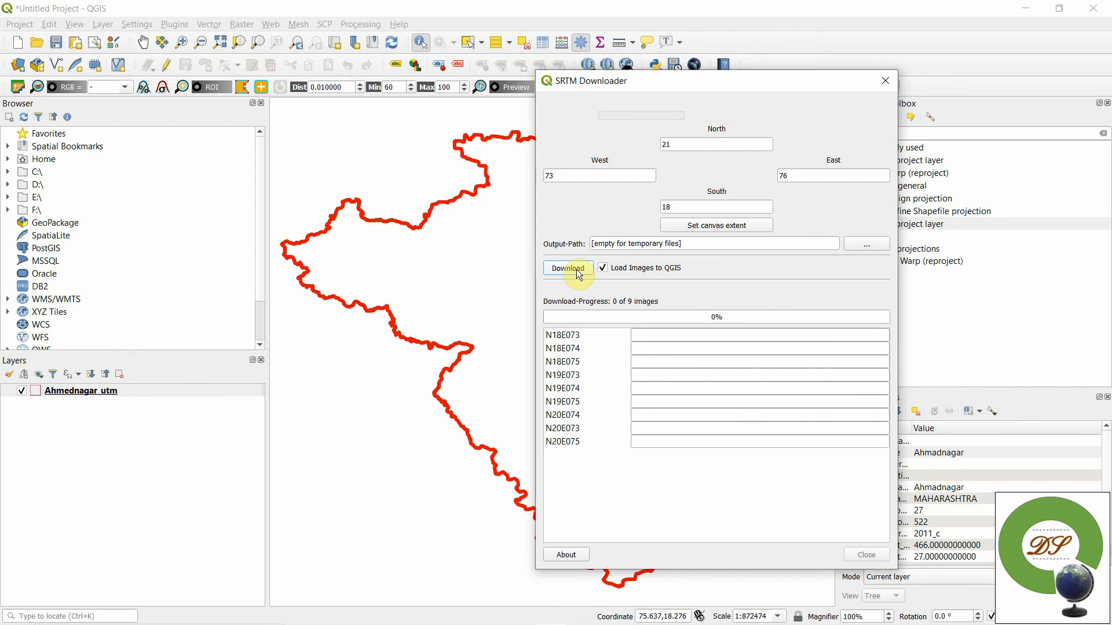
pyautogui.click(575, 270)
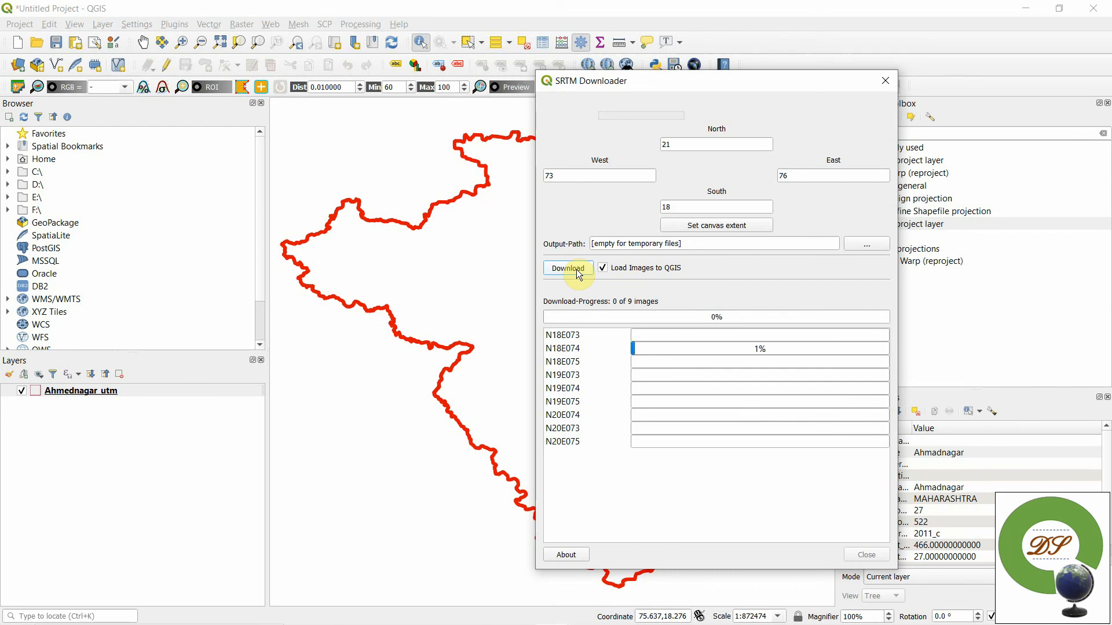